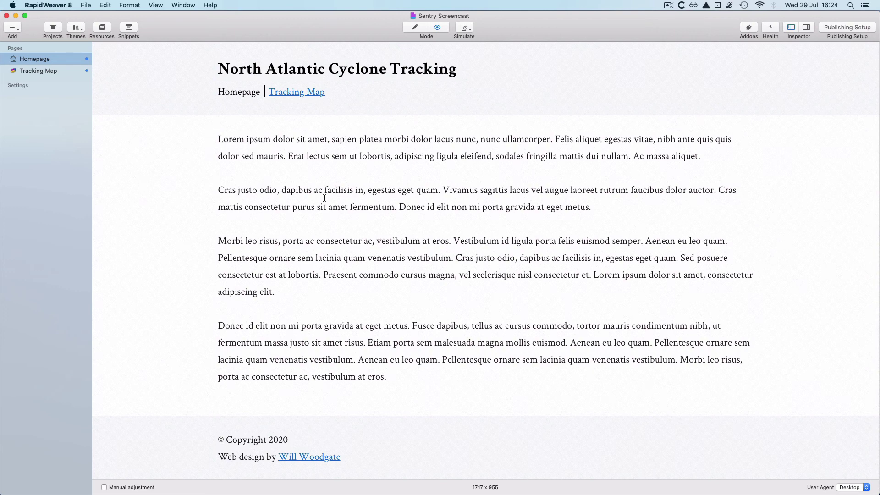
Step: Open the Tracking Map page and view the Rodanthe webcam popup on the map
{"action": "left_click", "coordinate": [52, 70]}
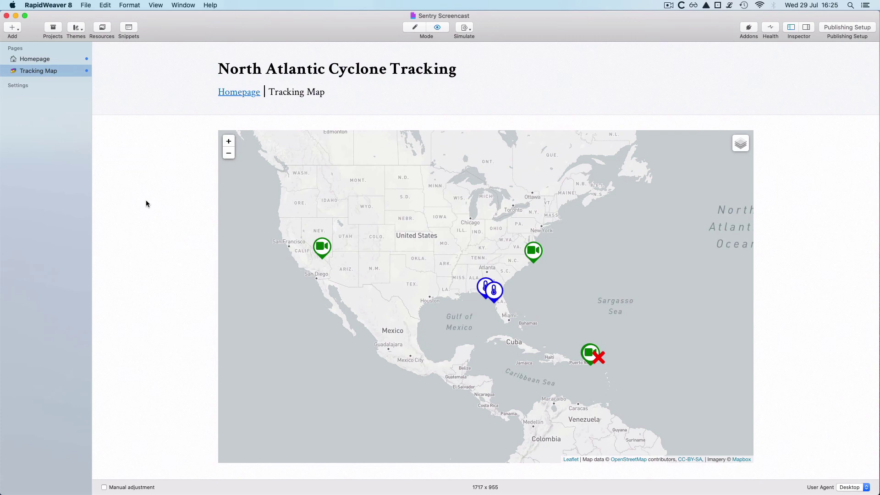
{"action": "left_click", "coordinate": [533, 253]}
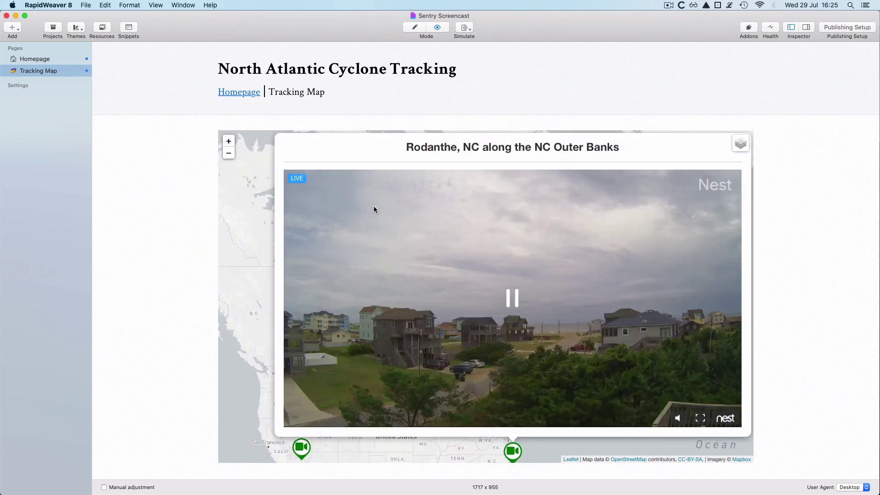
{"action": "left_click", "coordinate": [273, 213]}
Step: Check the Cedar Key weather station and Potential Tropical Cyclone Nine marker popups
{"action": "left_click_drag", "start_coordinate": [431, 322], "coordinate": [428, 167]}
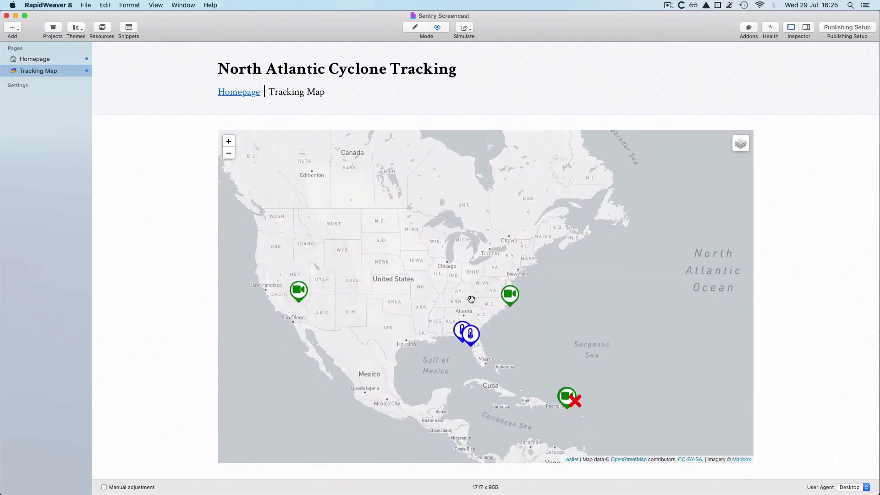
{"action": "left_click", "coordinate": [471, 337]}
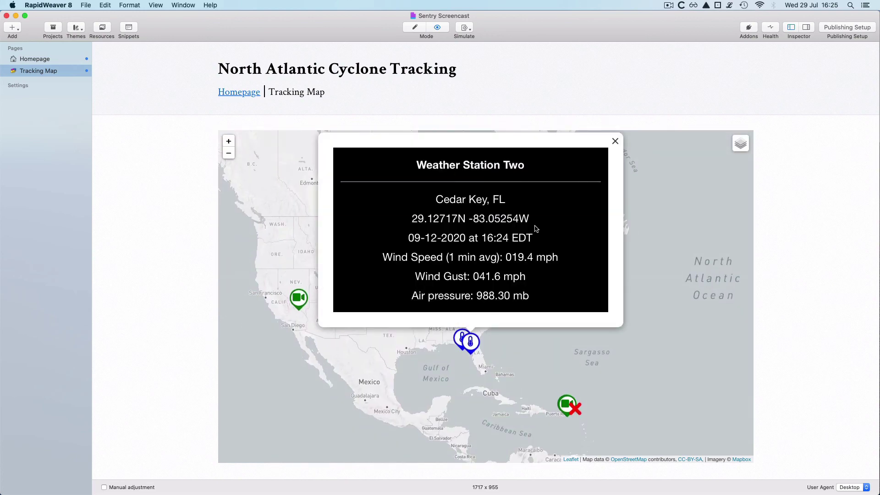
{"action": "left_click", "coordinate": [670, 232]}
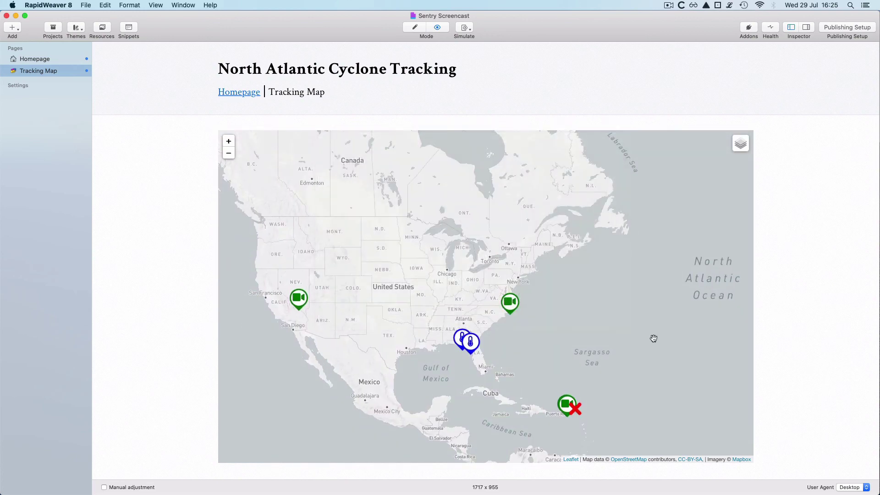
{"action": "left_click", "coordinate": [575, 409]}
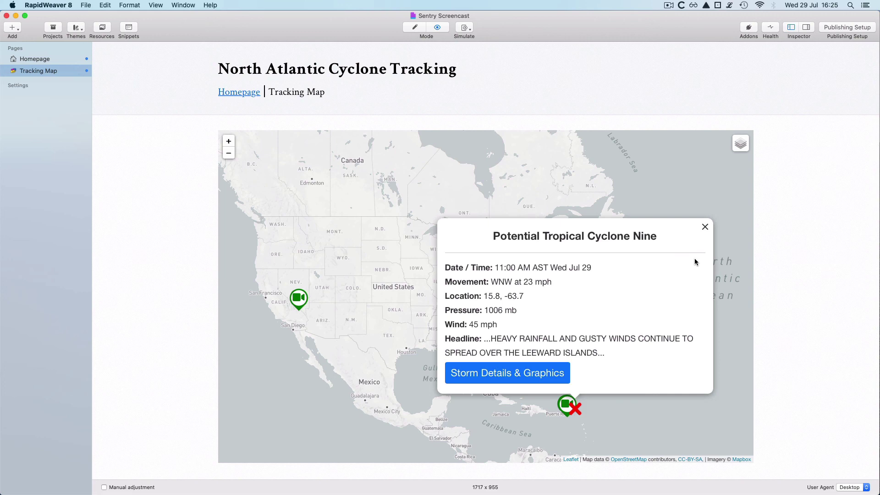
{"action": "left_click", "coordinate": [705, 228]}
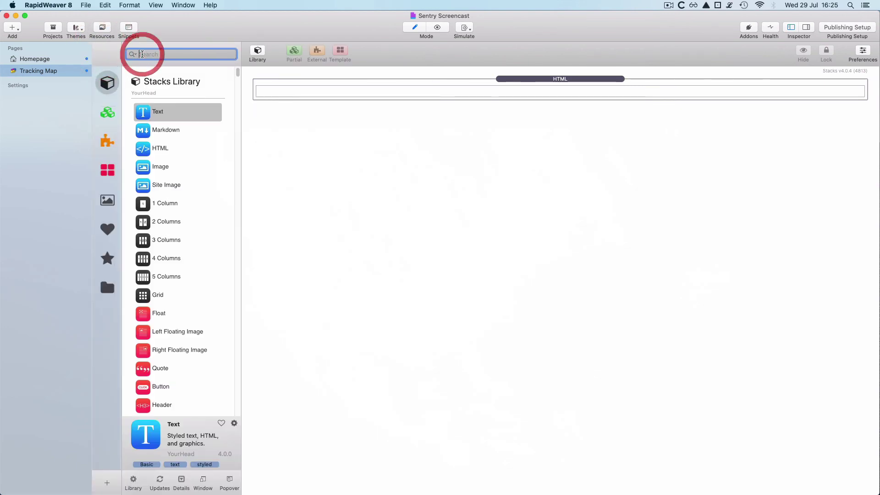
Step: Find the Sentry stack in the Library and place it above the HTML stack
{"action": "type", "text": "sentry"}
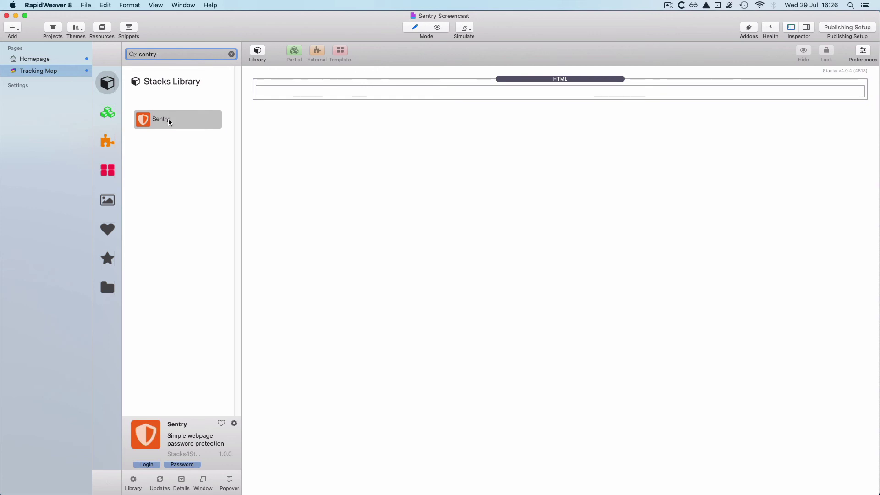
{"action": "left_click_drag", "start_coordinate": [167, 120], "coordinate": [305, 78]}
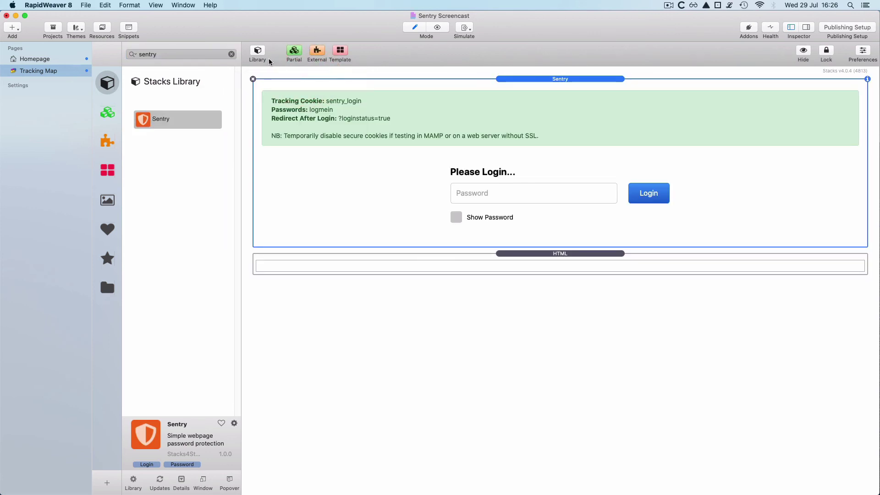
{"action": "left_click", "coordinate": [257, 51]}
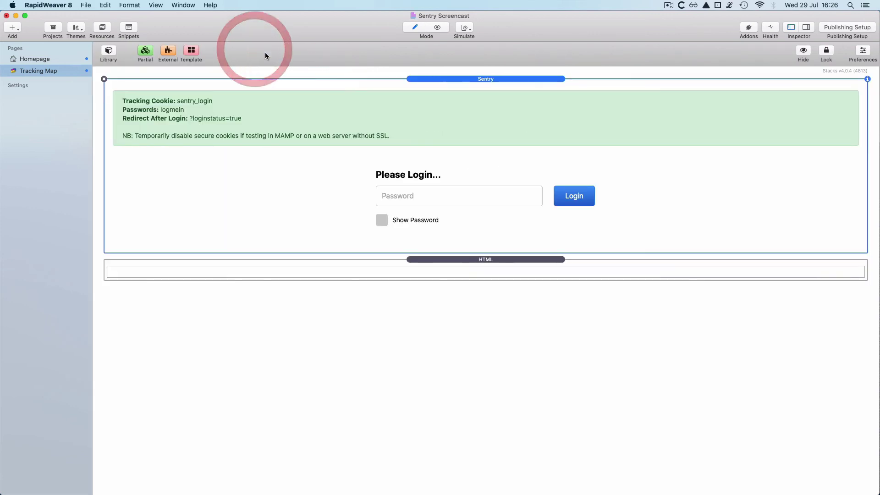
Step: Set the Sentry stack's Configuration to Protect This Webpage
{"action": "left_click", "coordinate": [497, 79]}
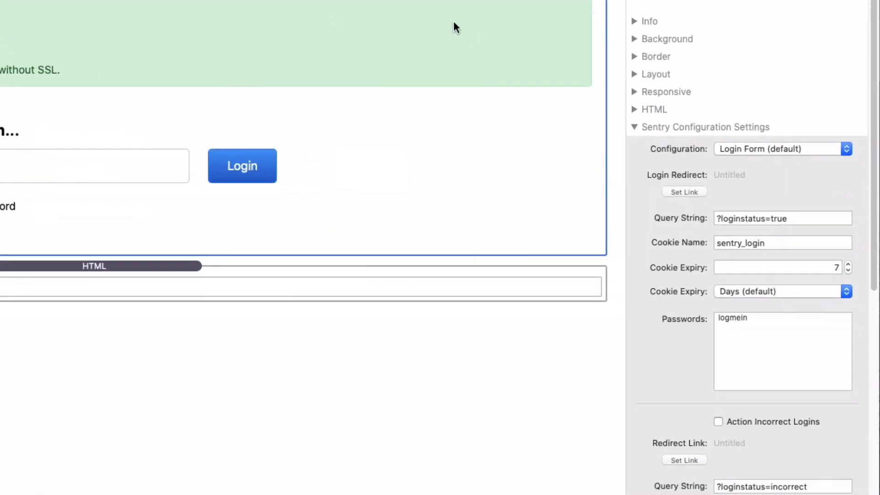
{"action": "left_click", "coordinate": [759, 147]}
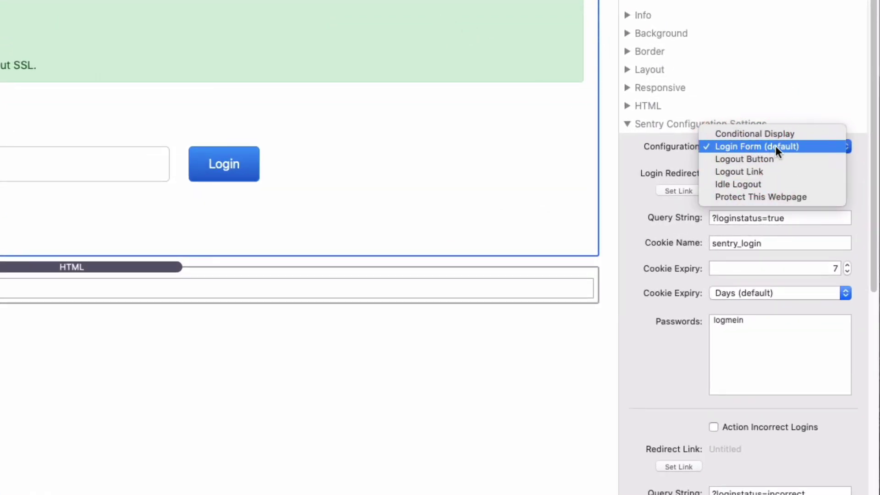
{"action": "left_click", "coordinate": [791, 197]}
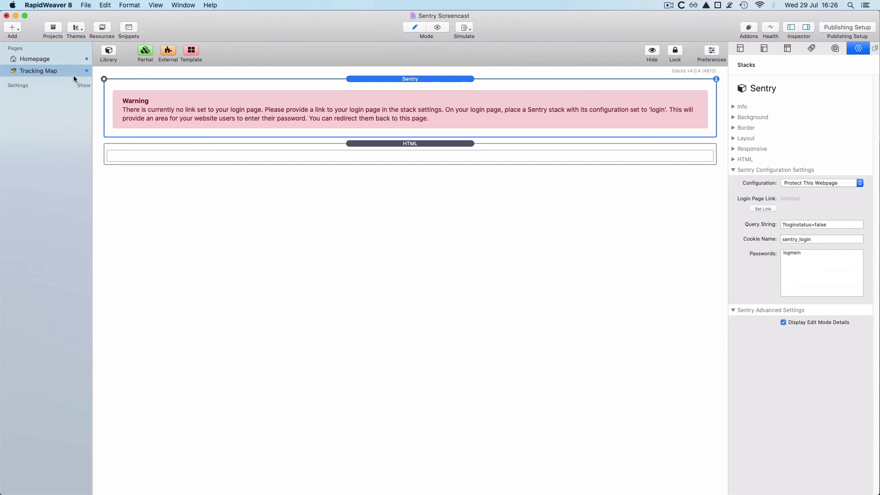
Step: Add a new Stacks page and name it 'Log In'
{"action": "left_click", "coordinate": [13, 27]}
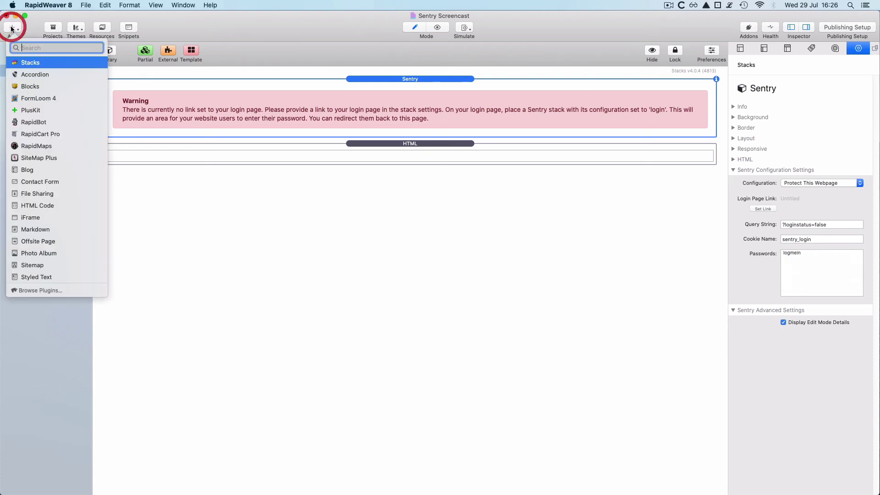
{"action": "left_click", "coordinate": [40, 66]}
{"action": "double_click", "coordinate": [41, 84]}
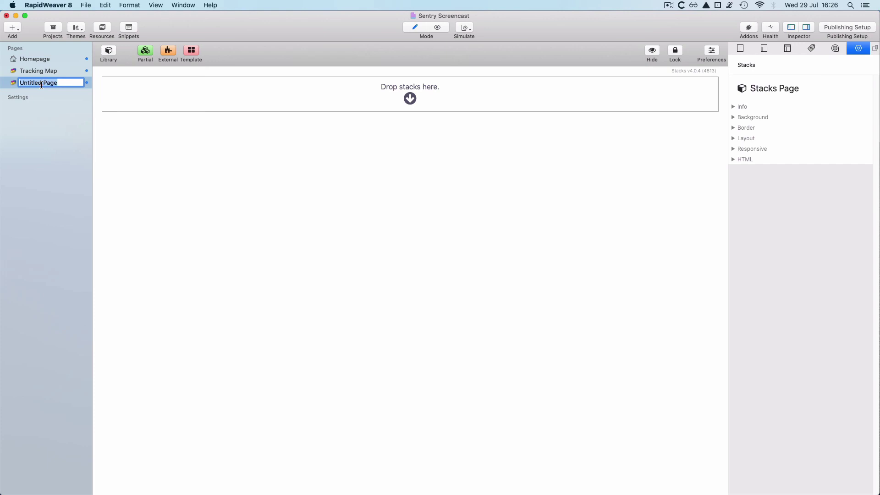
{"action": "type", "text": "Log In"}
{"action": "key", "text": "Return"}
Step: Drop a Sentry stack onto the empty Log In page and select it
{"action": "left_click", "coordinate": [110, 51]}
{"action": "left_click_drag", "start_coordinate": [185, 128], "coordinate": [334, 102]}
{"action": "left_click", "coordinate": [256, 52]}
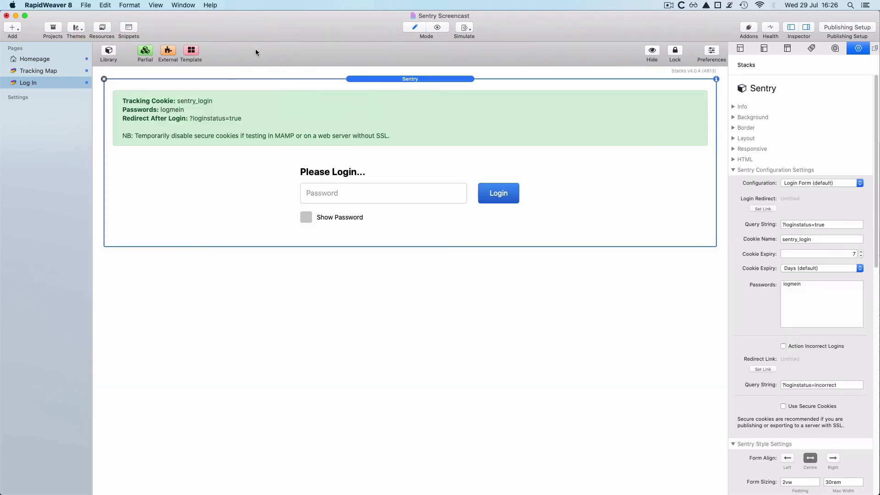
{"action": "left_click", "coordinate": [453, 81]}
Step: Set the Sentry Login Redirect link to the Tracking Map page
{"action": "left_click", "coordinate": [763, 209]}
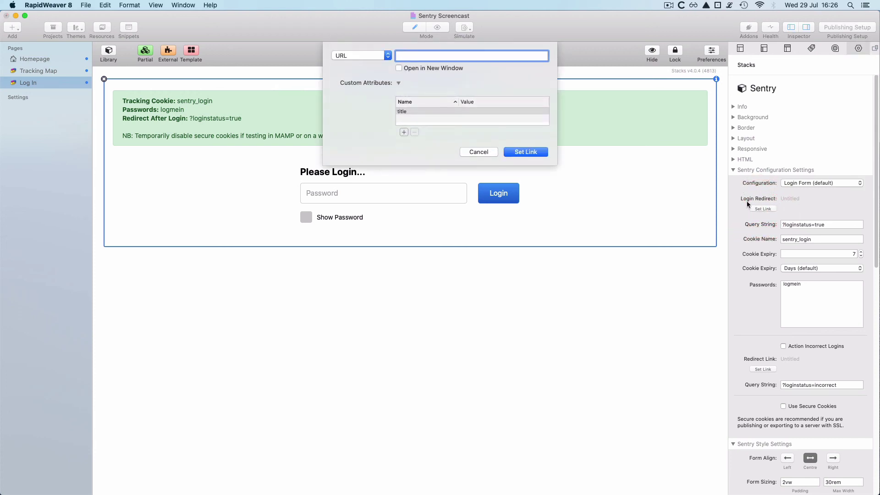
{"action": "left_click", "coordinate": [337, 56]}
{"action": "mouse_move", "coordinate": [350, 68]}
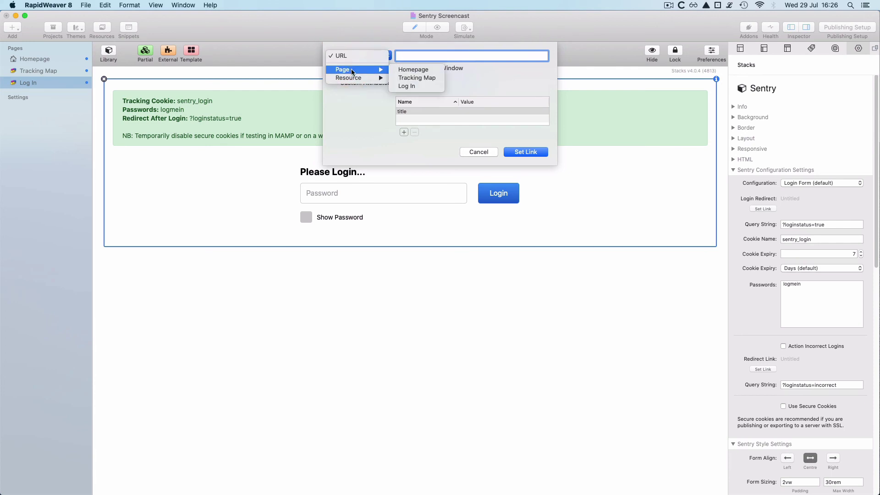
{"action": "left_click", "coordinate": [426, 79]}
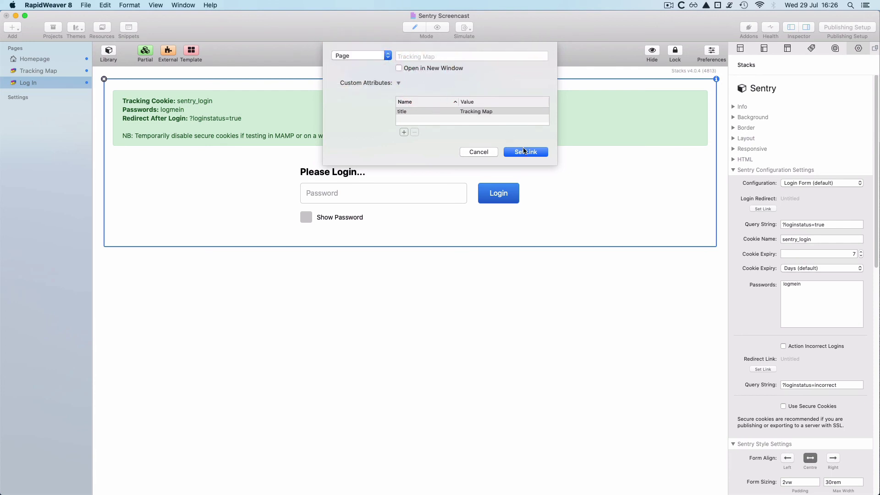
{"action": "left_click", "coordinate": [524, 152]}
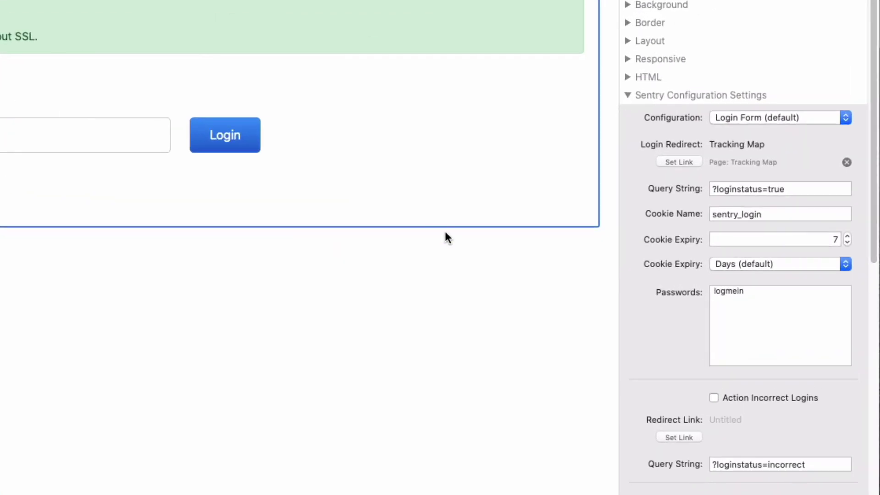
Step: Review the remaining Sentry settings, keeping the existing password and cookie expiry in days
{"action": "scroll", "coordinate": [662, 354], "scroll_direction": "down", "scroll_amount": 1}
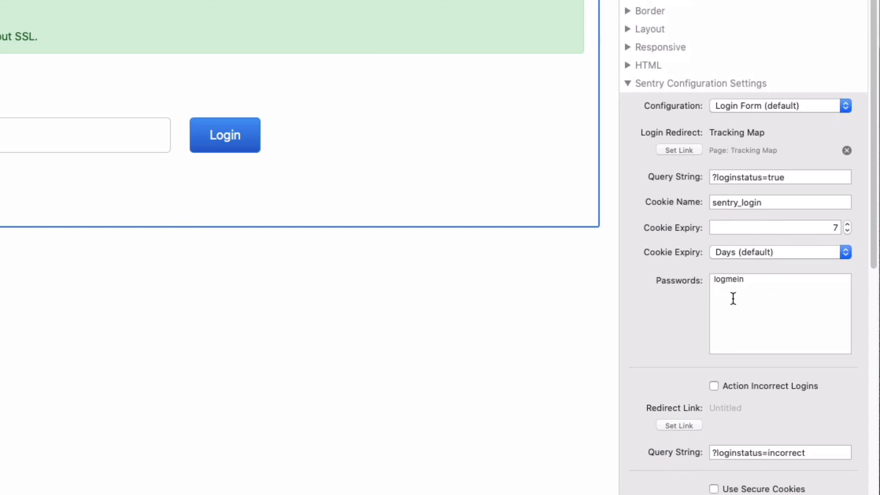
{"action": "double_click", "coordinate": [728, 279]}
{"action": "left_click", "coordinate": [781, 308]}
{"action": "left_click", "coordinate": [799, 252]}
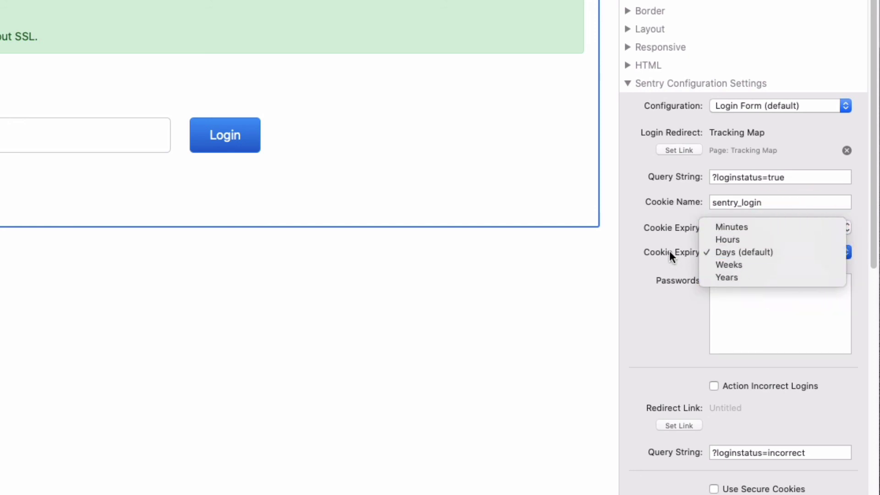
{"action": "left_click", "coordinate": [667, 264]}
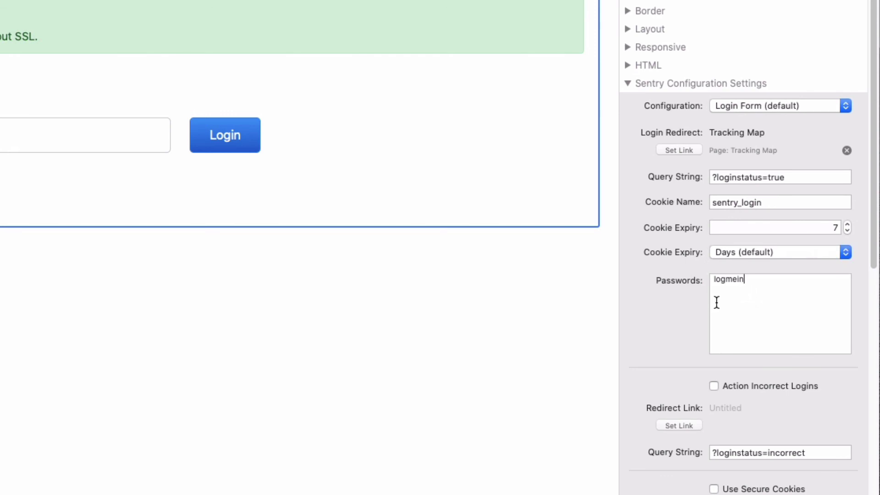
{"action": "scroll", "coordinate": [679, 308], "scroll_direction": "down", "scroll_amount": 5}
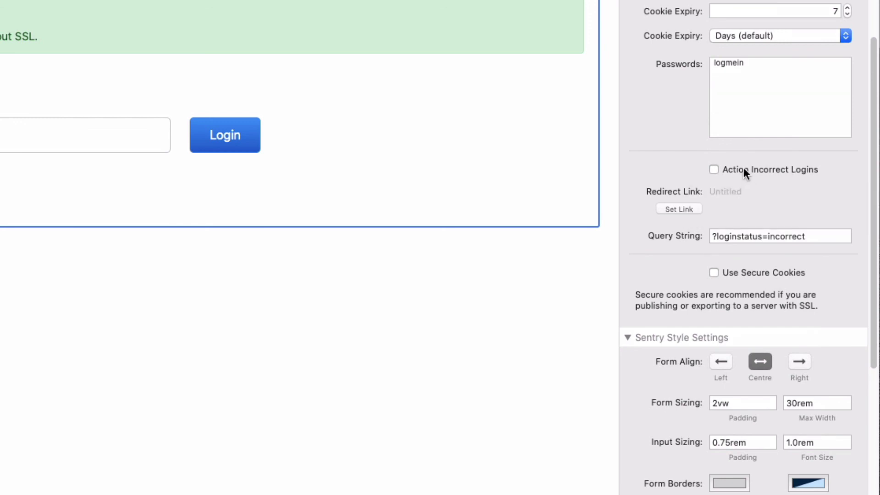
{"action": "scroll", "coordinate": [678, 264], "scroll_direction": "down", "scroll_amount": 2}
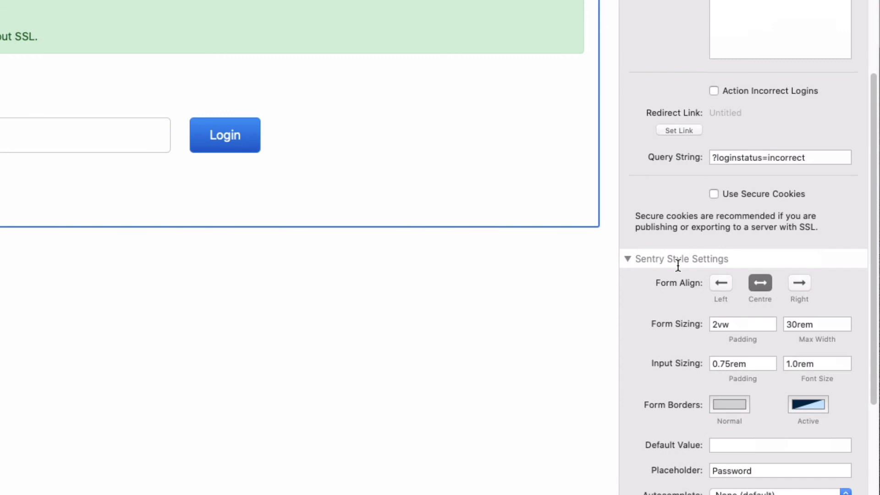
{"action": "scroll", "coordinate": [678, 265], "scroll_direction": "down", "scroll_amount": 5}
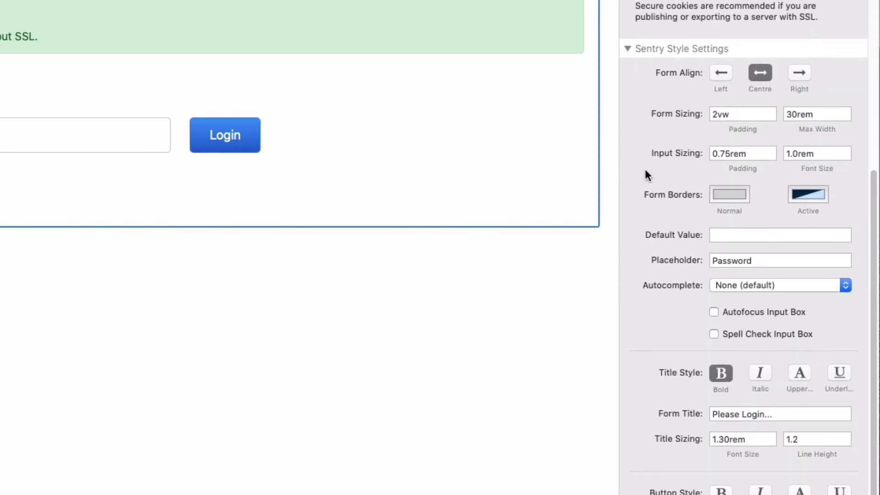
{"action": "scroll", "coordinate": [644, 169], "scroll_direction": "down", "scroll_amount": 5}
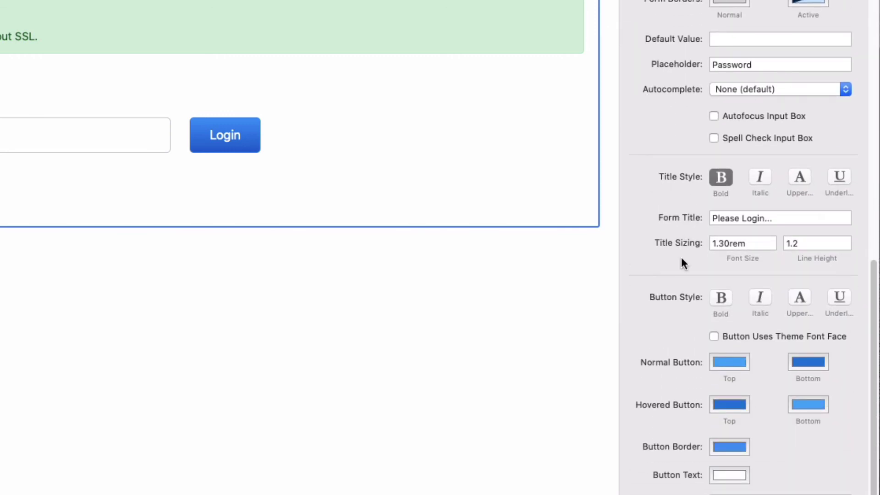
{"action": "scroll", "coordinate": [681, 259], "scroll_direction": "down", "scroll_amount": 3}
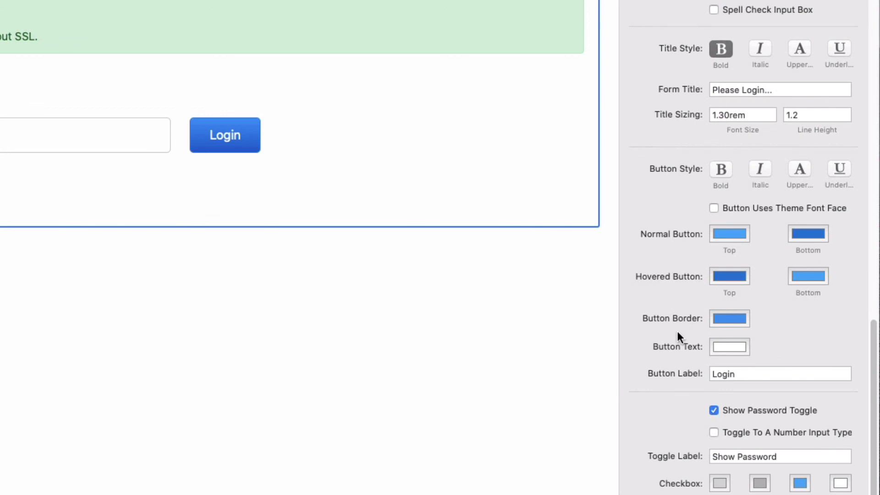
{"action": "scroll", "coordinate": [678, 331], "scroll_direction": "up", "scroll_amount": 2}
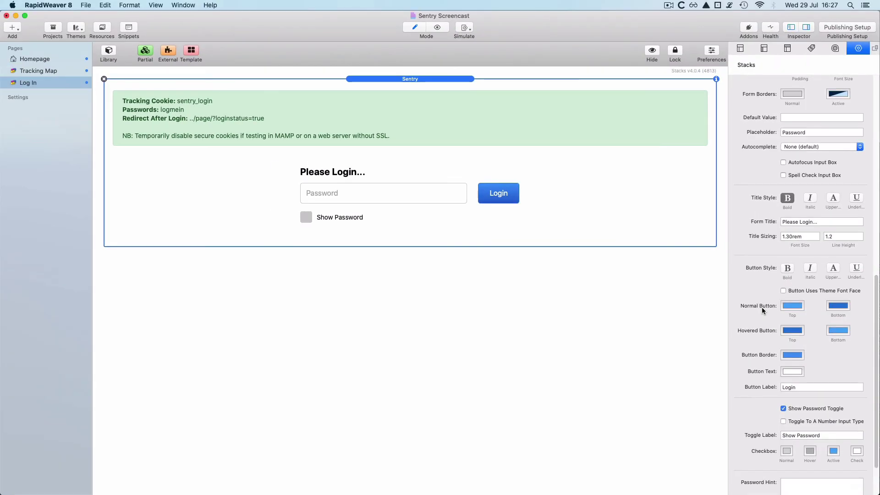
{"action": "key", "text": "super+r"}
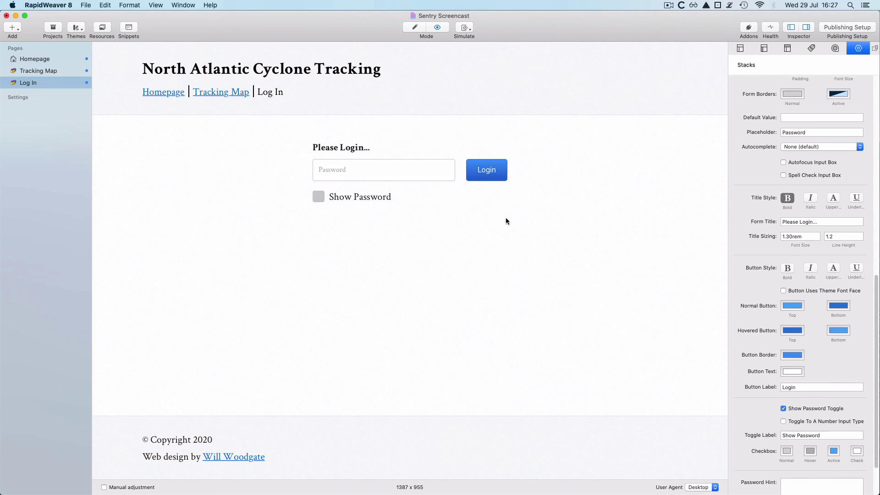
{"action": "key", "text": "super+r"}
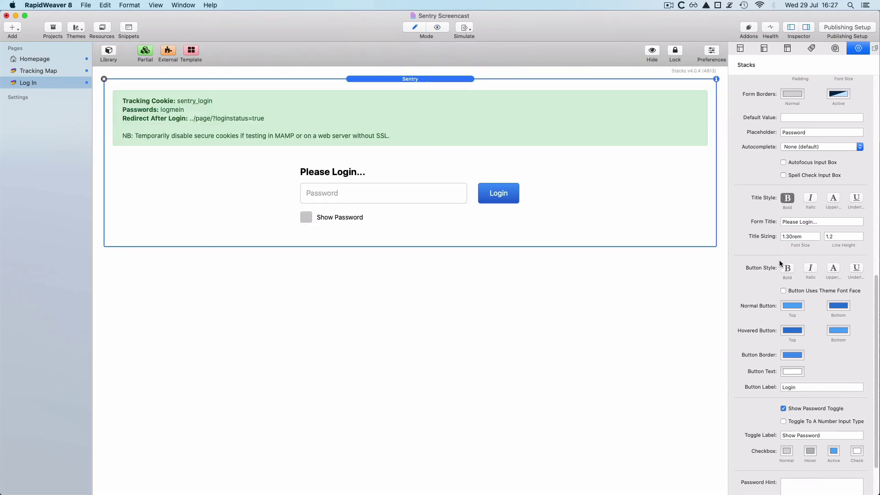
{"action": "scroll", "coordinate": [760, 267], "scroll_direction": "up", "scroll_amount": 10}
{"action": "scroll", "coordinate": [759, 268], "scroll_direction": "up", "scroll_amount": 5}
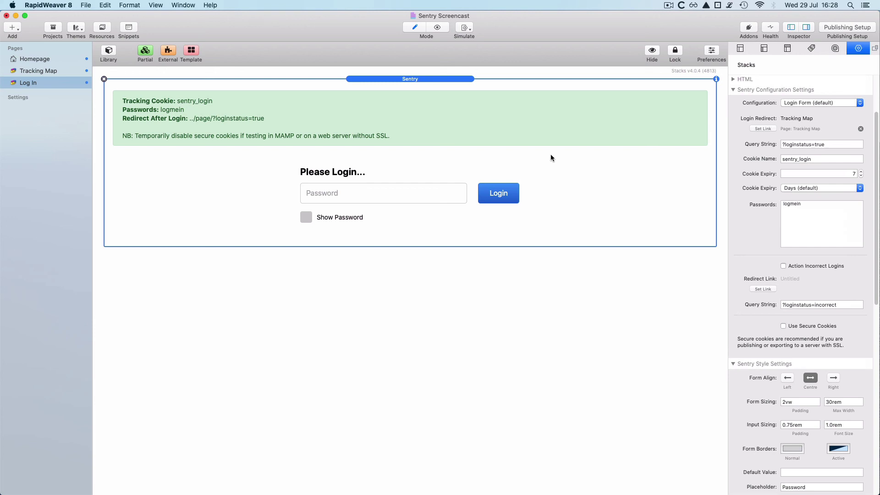
Step: On Tracking Map, link the Sentry stack's Login Page Link to the Log In page
{"action": "left_click", "coordinate": [56, 70]}
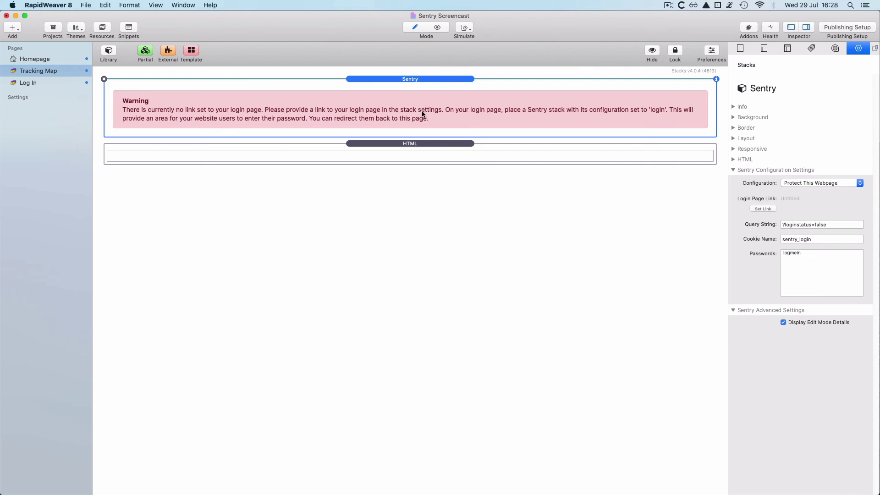
{"action": "left_click", "coordinate": [763, 209]}
{"action": "left_click", "coordinate": [369, 55]}
{"action": "mouse_move", "coordinate": [365, 72]}
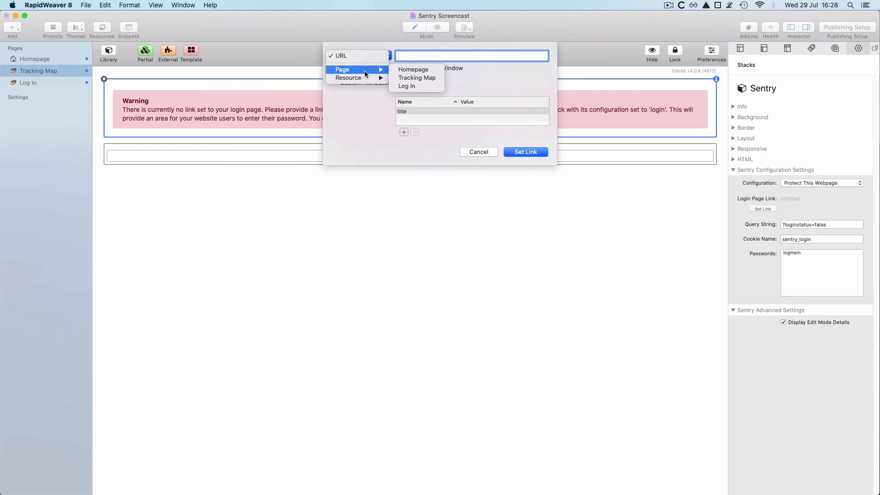
{"action": "left_click", "coordinate": [415, 85]}
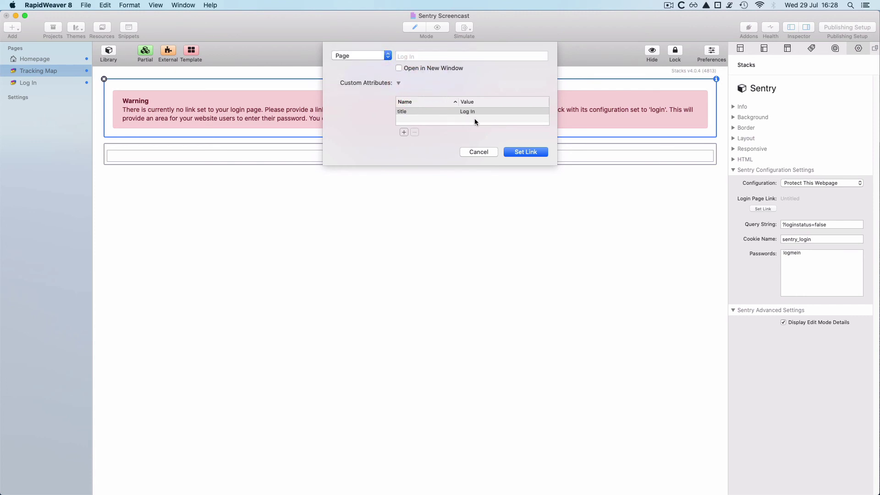
{"action": "left_click", "coordinate": [526, 152]}
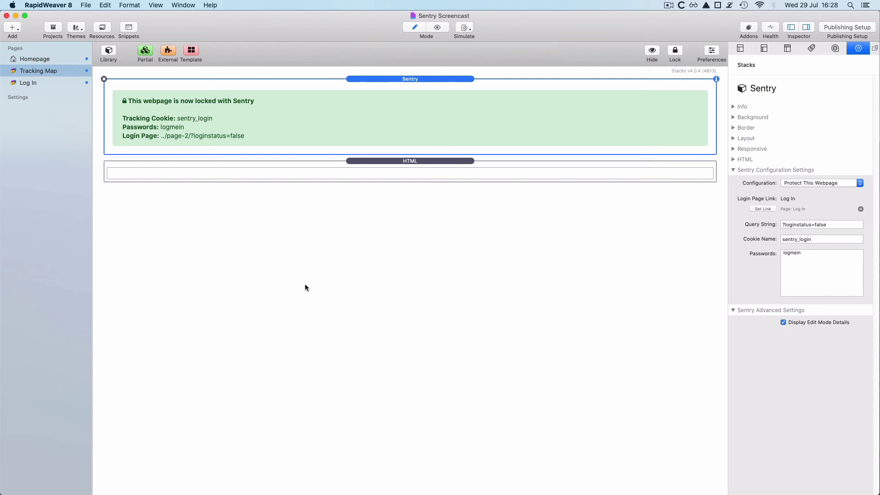
Step: Preview the site, enter the login password, toggle Show Password, and log in
{"action": "key", "text": "super+r"}
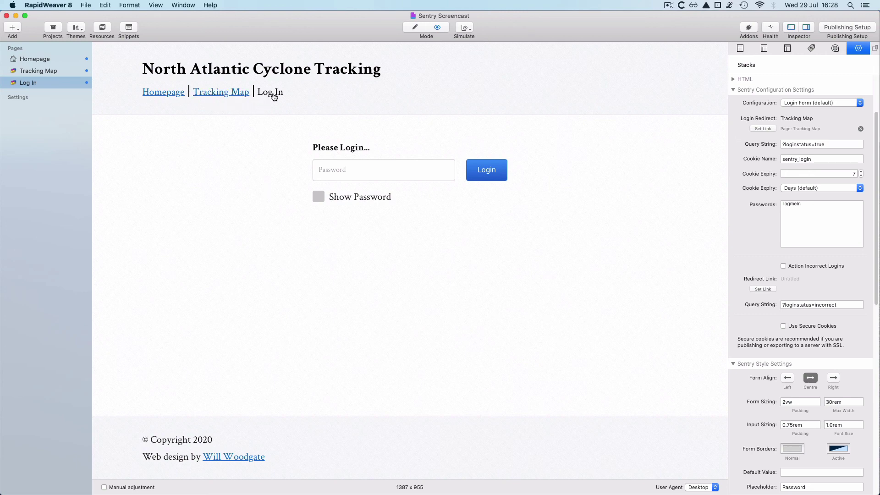
{"action": "left_click", "coordinate": [341, 170]}
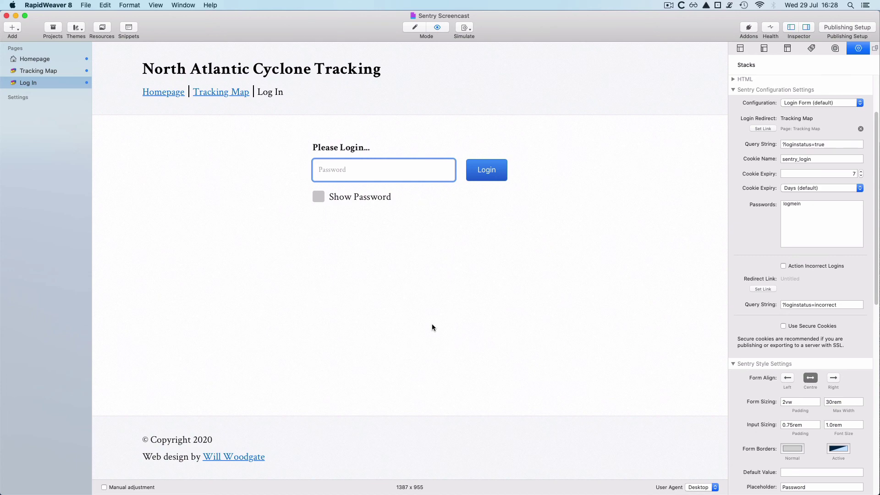
{"action": "type", "text": "logmein"}
{"action": "left_click", "coordinate": [319, 197]}
{"action": "left_click", "coordinate": [320, 197]}
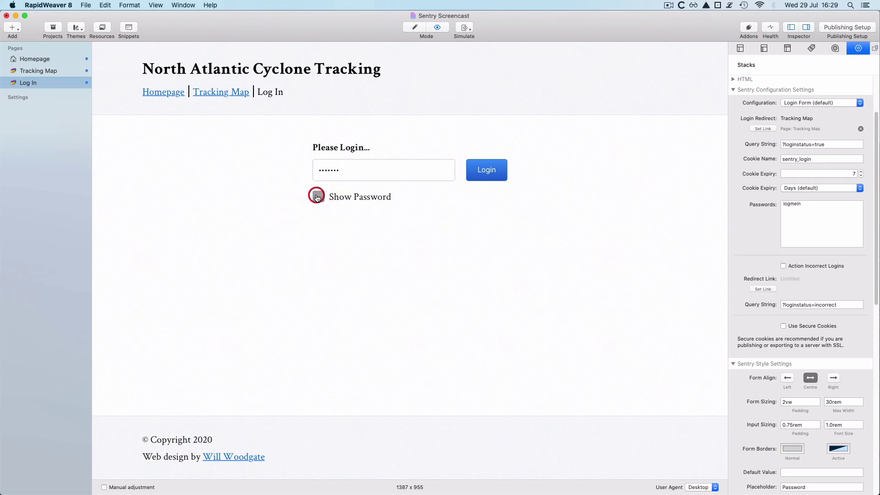
{"action": "left_click", "coordinate": [486, 170]}
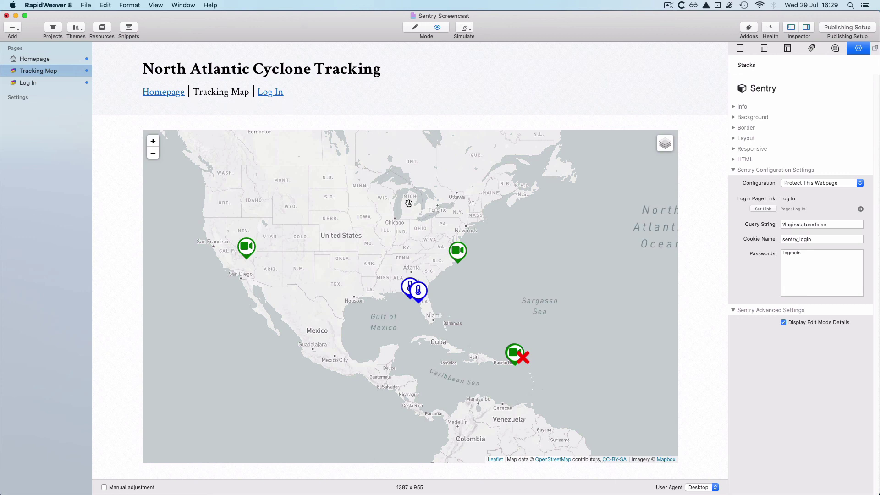
Step: Check the Puerto Rico cyclone popup, then open Inspect Element and move the inspector up
{"action": "left_click", "coordinate": [522, 360]}
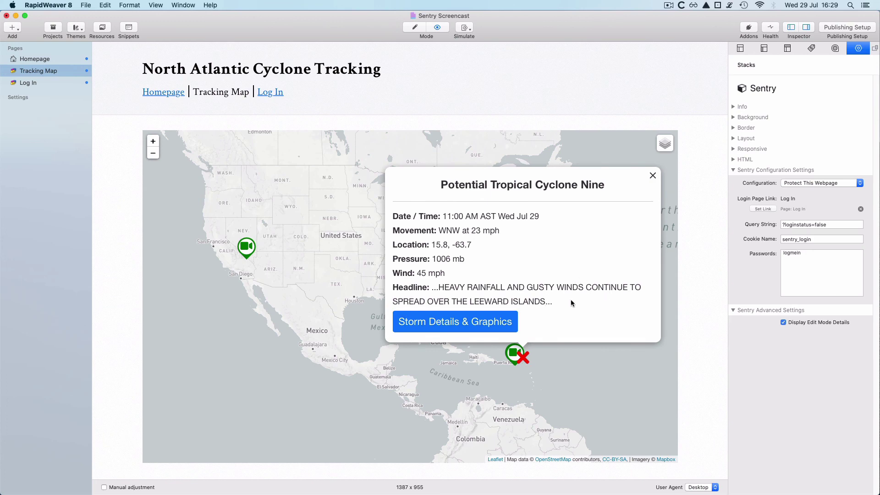
{"action": "left_click", "coordinate": [653, 177]}
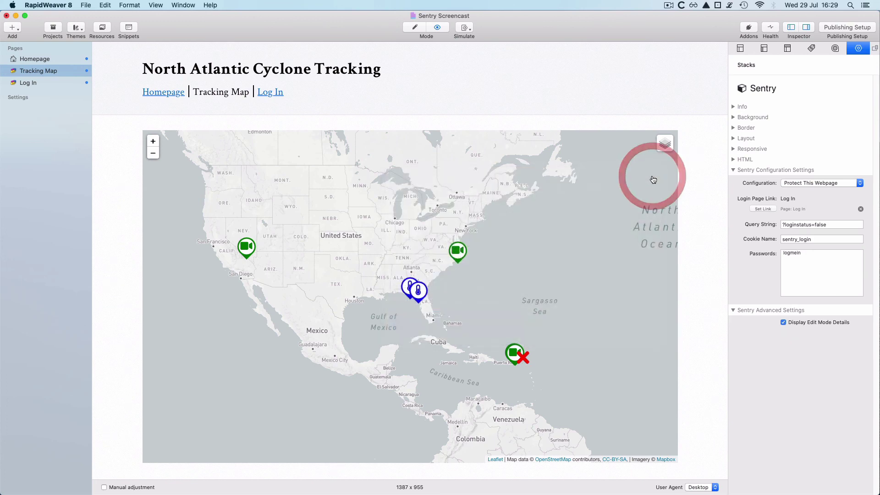
{"action": "right_click", "coordinate": [122, 210]}
{"action": "left_click", "coordinate": [142, 238]}
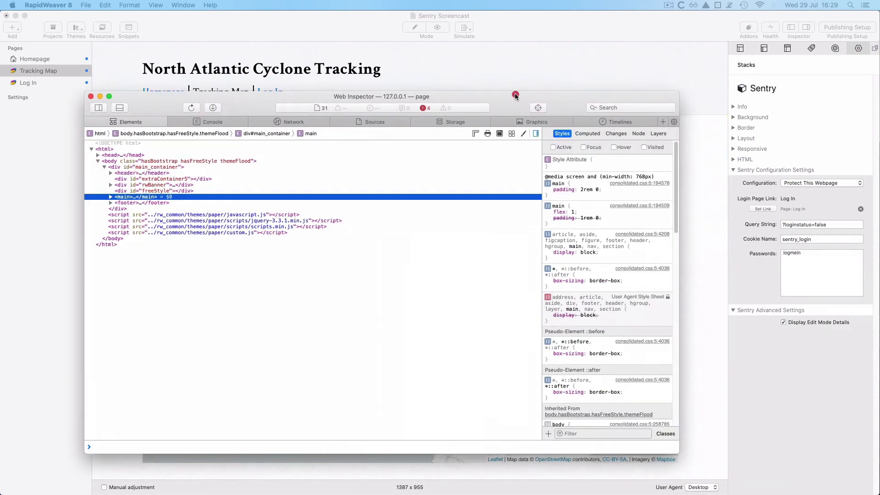
{"action": "left_click_drag", "start_coordinate": [515, 94], "coordinate": [514, 78]}
Step: Select the sentry_login cookie under Storage, close the inspector, and show the Log In page
{"action": "left_click", "coordinate": [452, 97]}
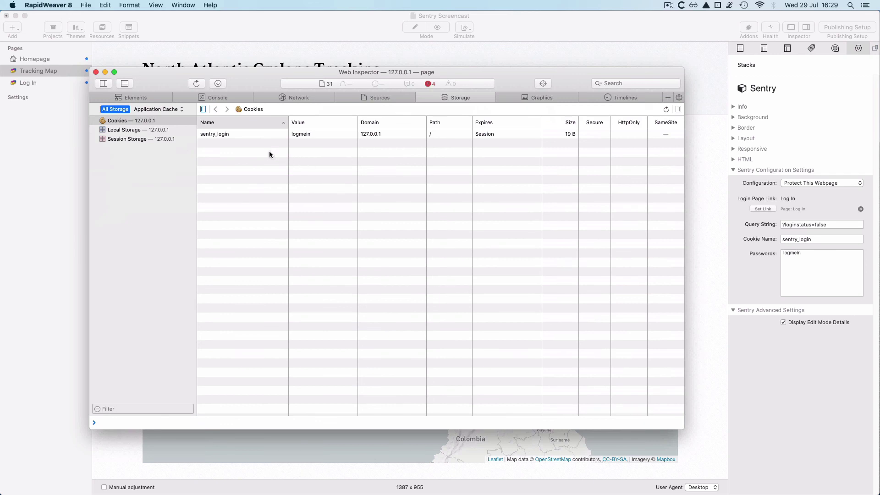
{"action": "left_click", "coordinate": [224, 136]}
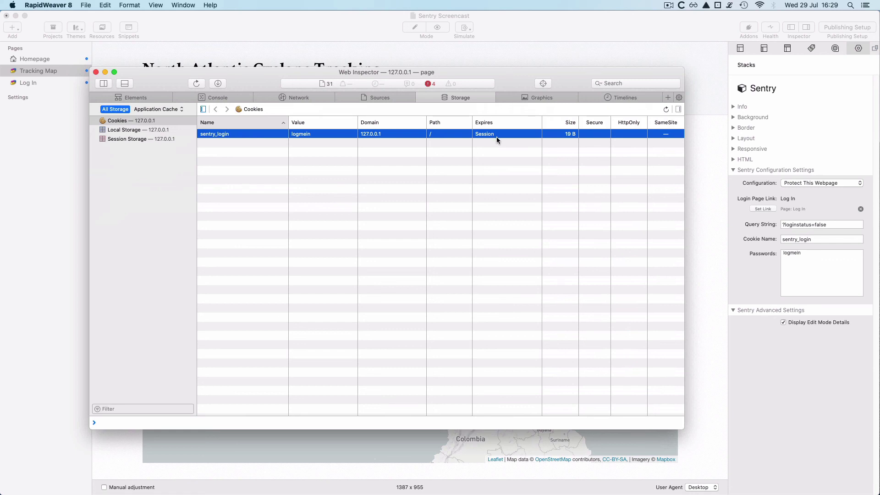
{"action": "left_click", "coordinate": [96, 72]}
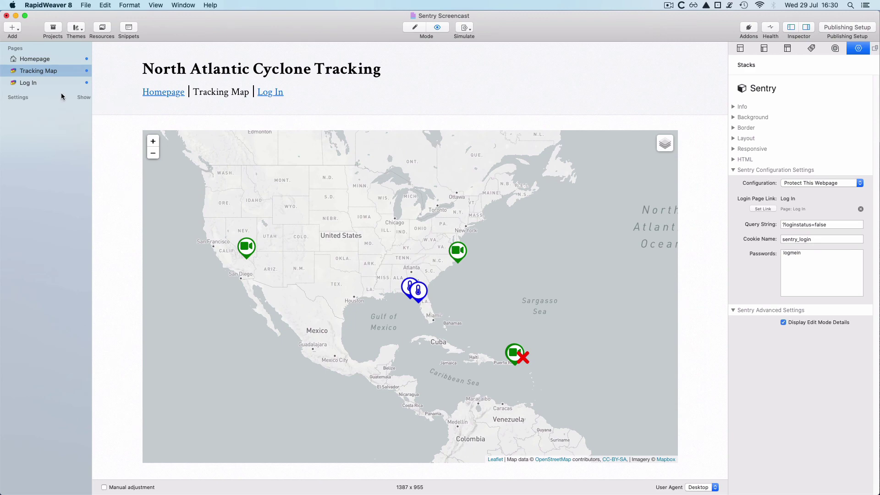
{"action": "left_click", "coordinate": [45, 83]}
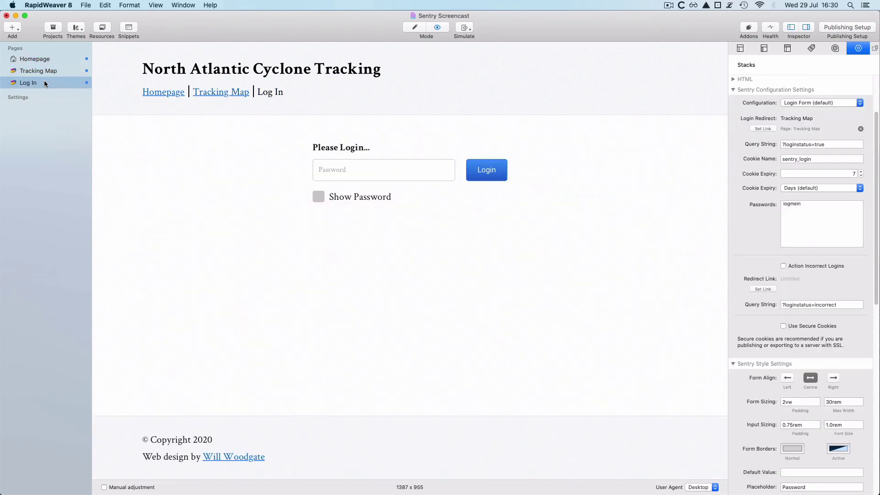
Step: Return to Edit mode, select the sentry_login Cookie Name value, then go to Tracking Map
{"action": "key", "text": "super+e"}
{"action": "left_click", "coordinate": [597, 168]}
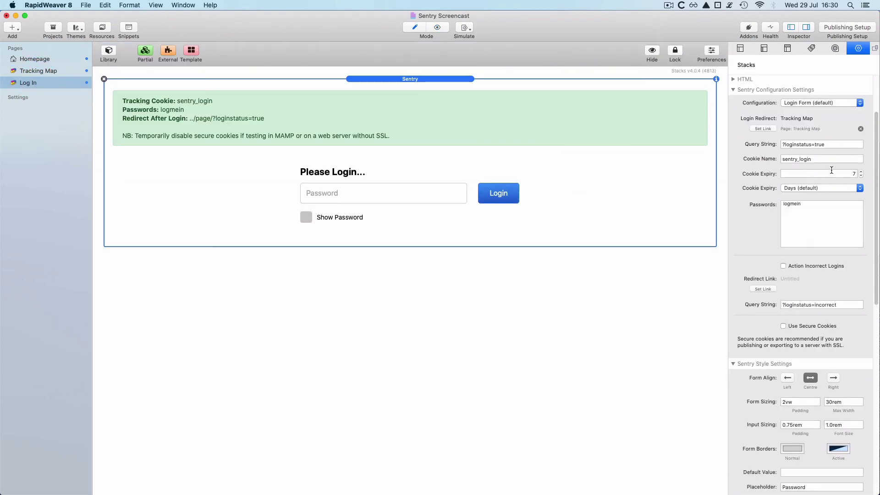
{"action": "left_click_drag", "start_coordinate": [828, 159], "coordinate": [766, 165]}
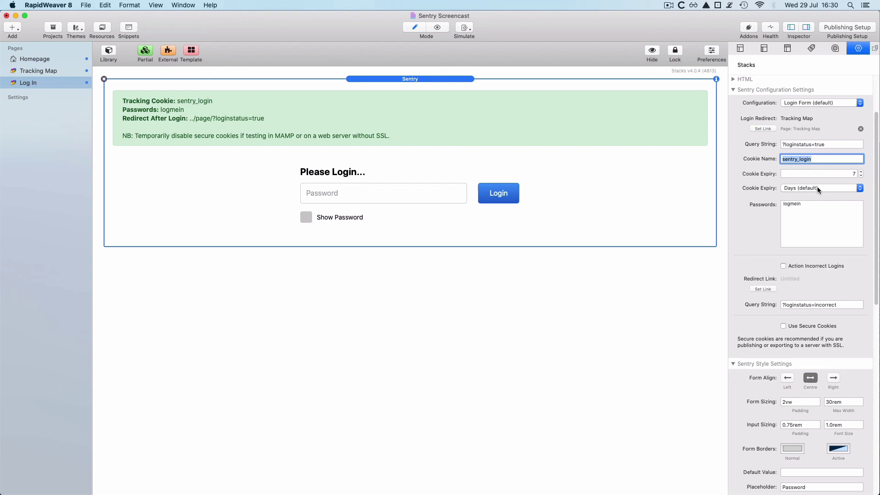
{"action": "left_click", "coordinate": [60, 72]}
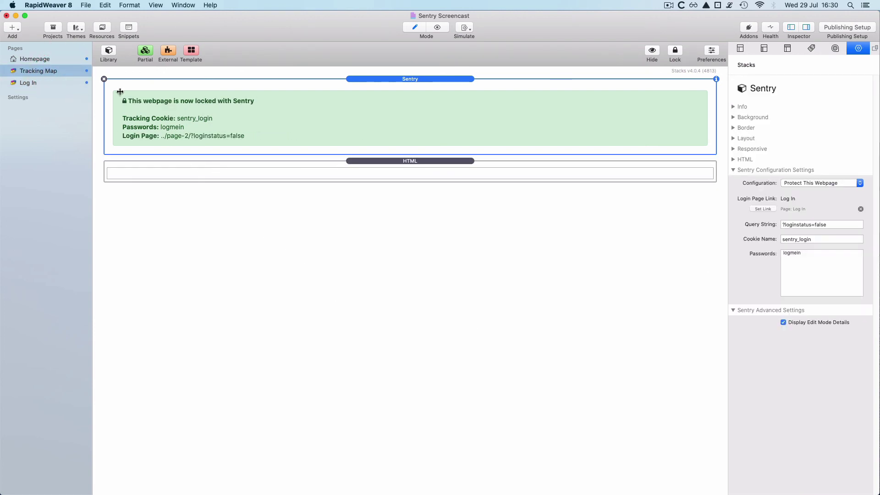
Step: Add a second Sentry stack below the first and make it a Logout Button
{"action": "left_click", "coordinate": [106, 54]}
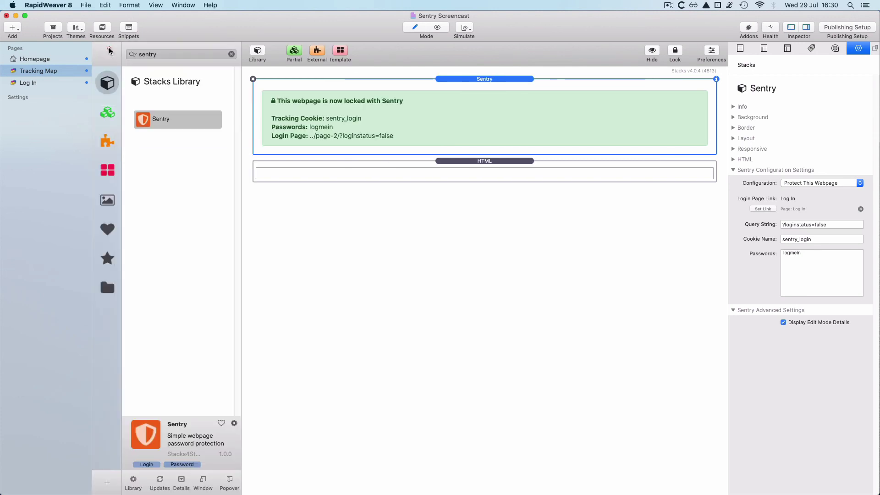
{"action": "left_click_drag", "start_coordinate": [160, 120], "coordinate": [300, 169]}
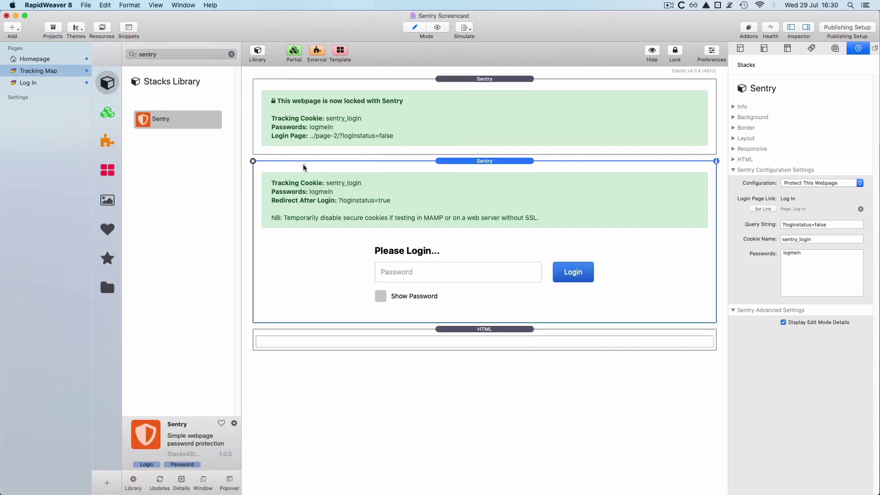
{"action": "left_click", "coordinate": [495, 162]}
{"action": "left_click", "coordinate": [798, 183]}
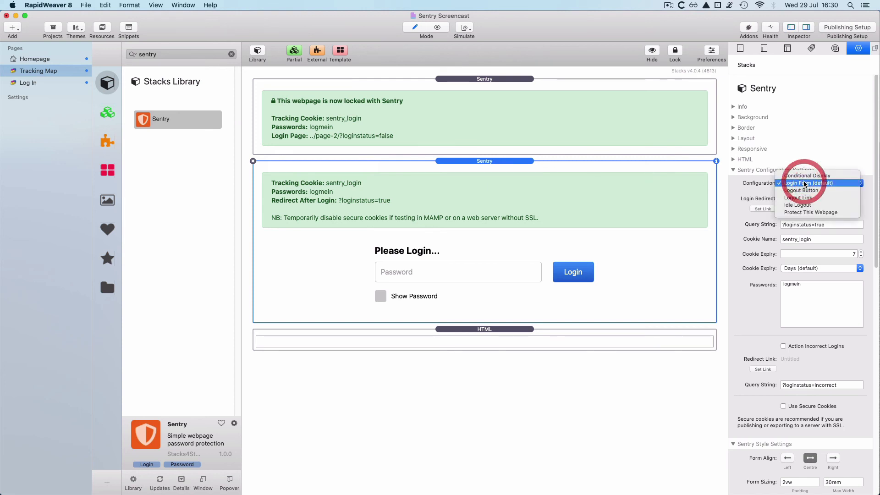
{"action": "left_click", "coordinate": [806, 191]}
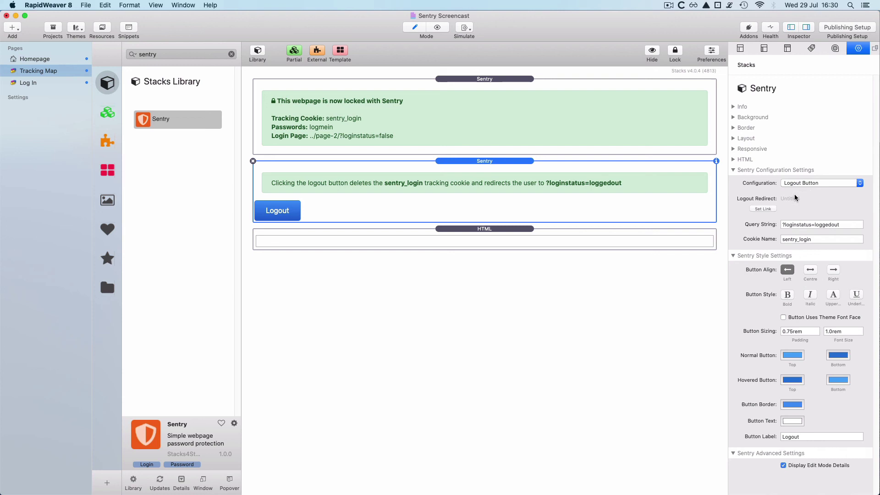
Step: Set the logout redirect link to the Log In page and close the Library
{"action": "left_click", "coordinate": [763, 209]}
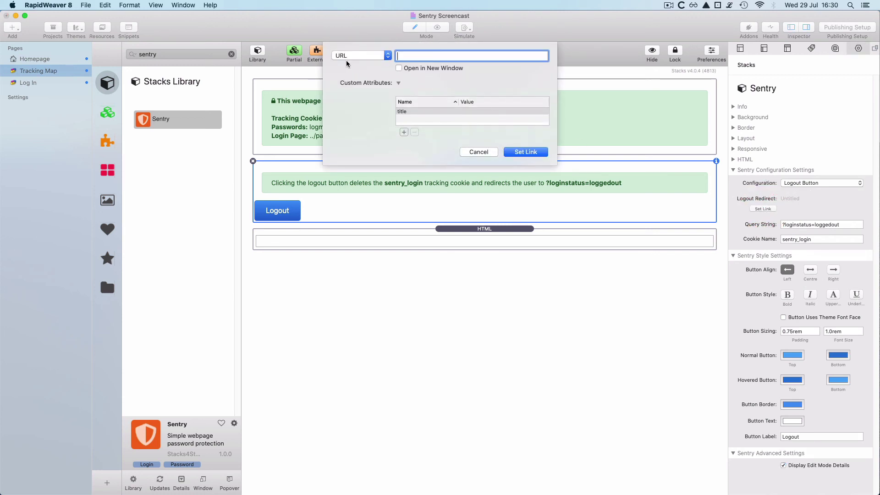
{"action": "left_click", "coordinate": [351, 56]}
{"action": "mouse_move", "coordinate": [356, 73]}
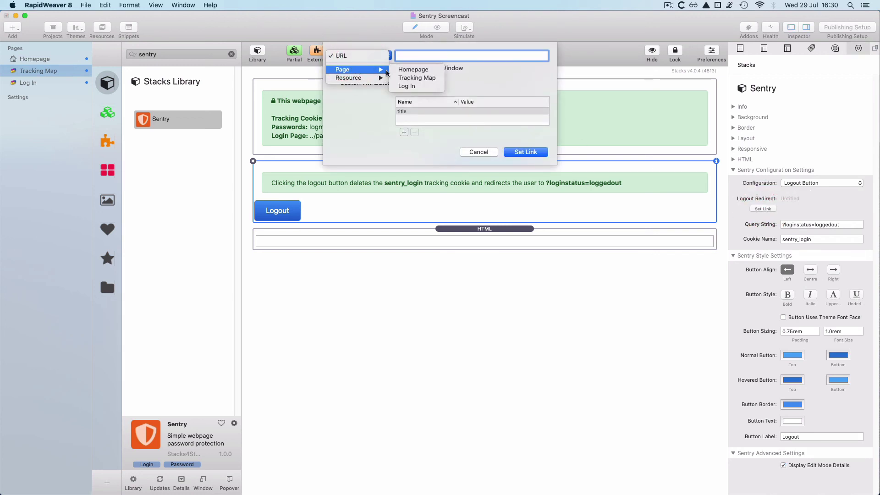
{"action": "left_click", "coordinate": [413, 87]}
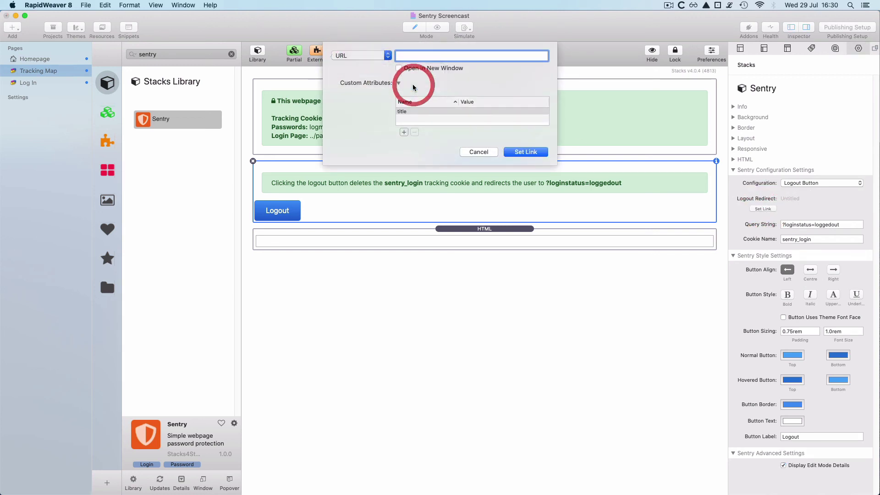
{"action": "left_click", "coordinate": [525, 151]}
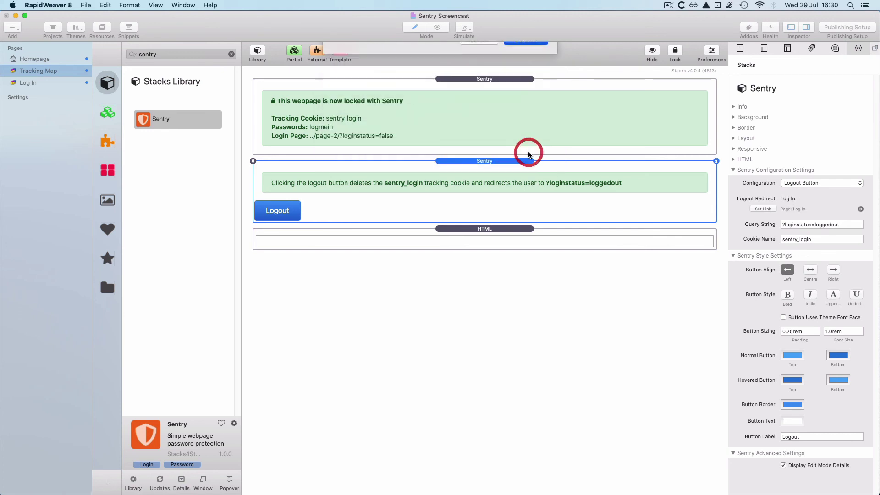
{"action": "left_click", "coordinate": [231, 54]}
Step: Preview the Tracking Map page and log out, returning to the Log In page
{"action": "left_click", "coordinate": [258, 54]}
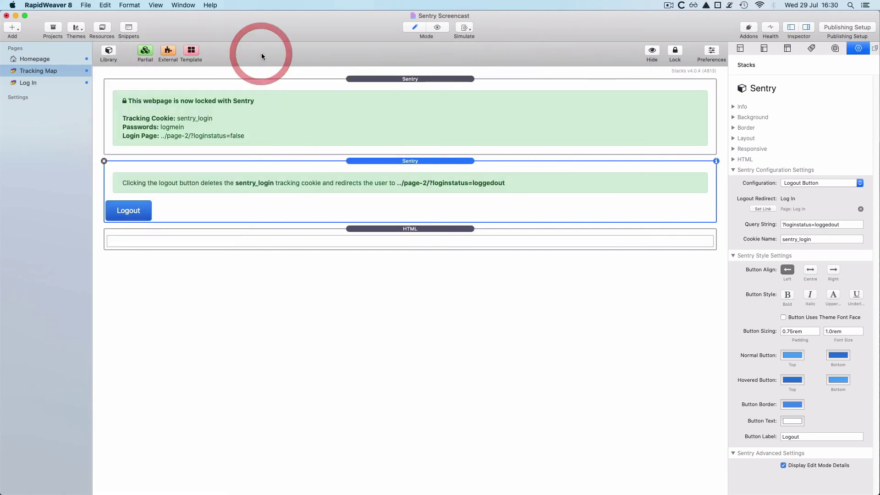
{"action": "key", "text": "super+r"}
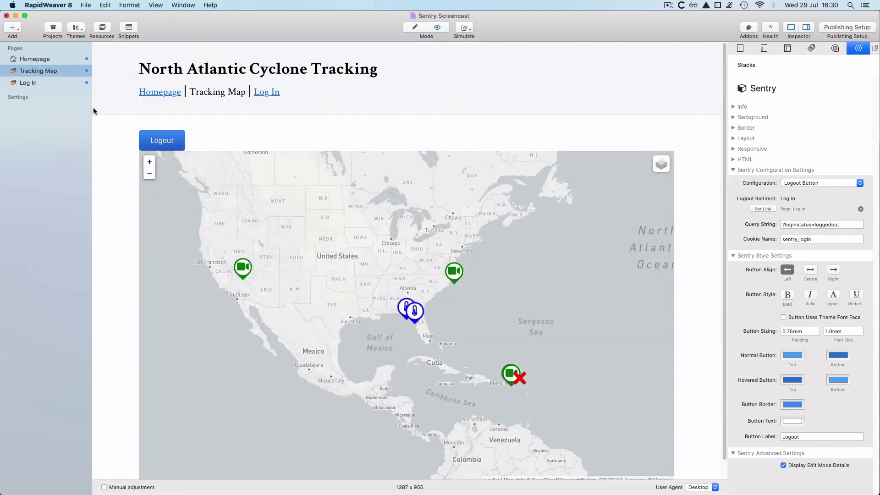
{"action": "scroll", "coordinate": [105, 156], "scroll_direction": "down", "scroll_amount": 1}
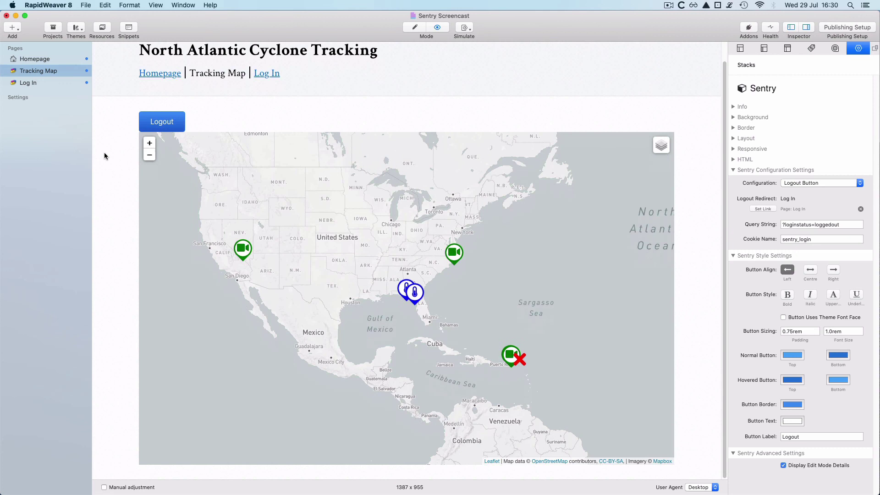
{"action": "left_click", "coordinate": [168, 123]}
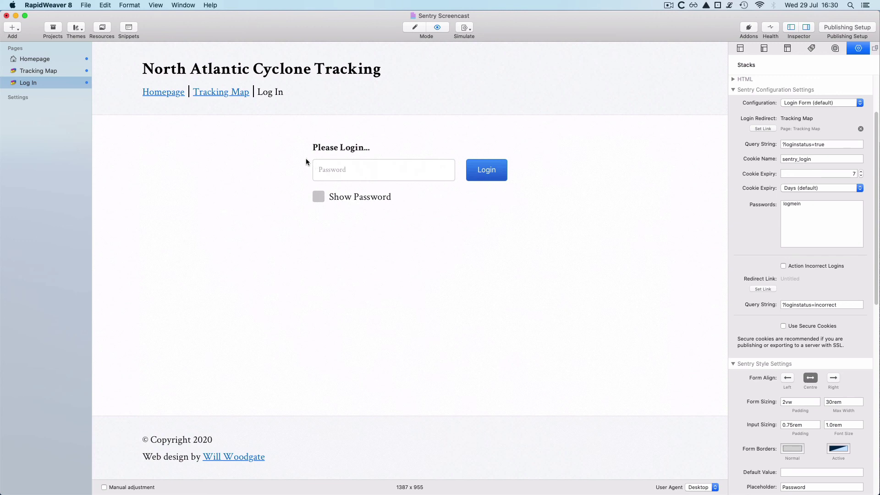
Step: Check in the web inspector that the sentry_login cookie is no longer stored
{"action": "right_click", "coordinate": [231, 175]}
{"action": "left_click", "coordinate": [268, 203]}
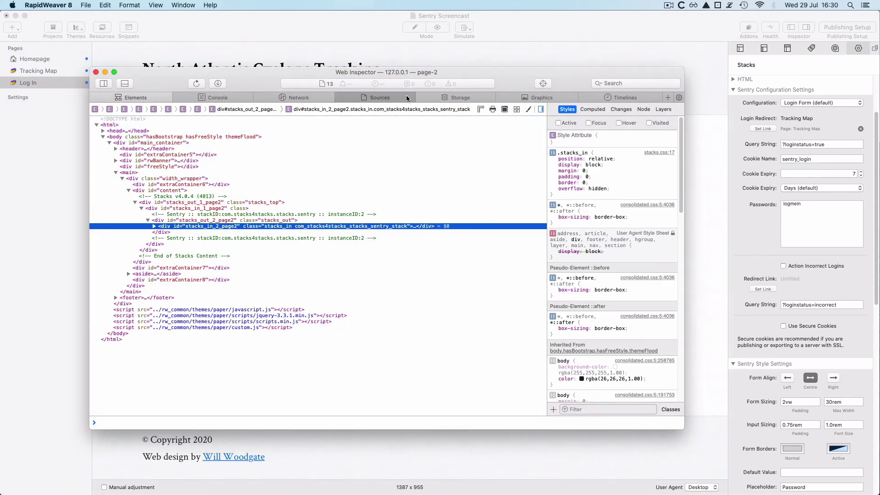
{"action": "left_click", "coordinate": [457, 98]}
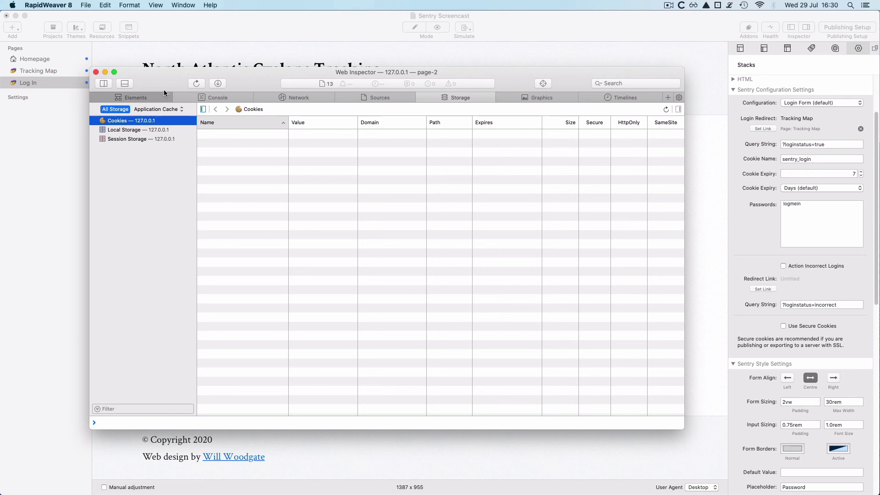
Step: Follow the Tracking Map link twice while logged out to test the redirect to Log In
{"action": "left_click", "coordinate": [96, 72]}
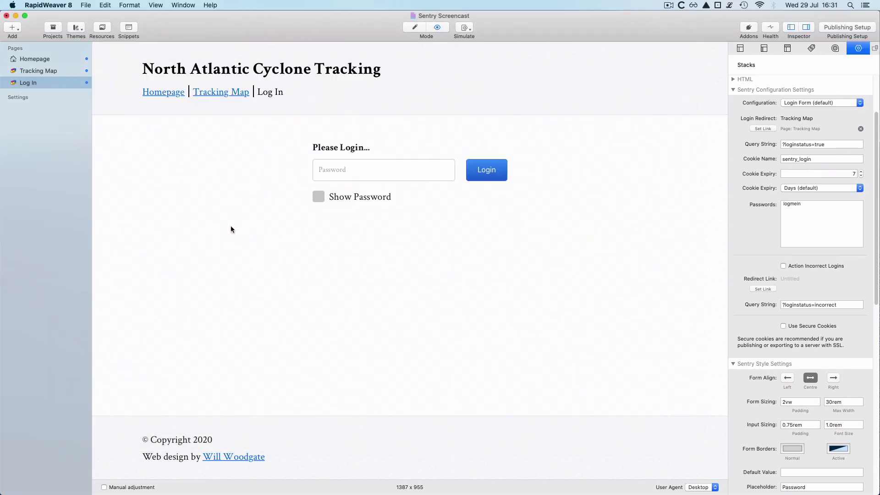
{"action": "left_click", "coordinate": [217, 93]}
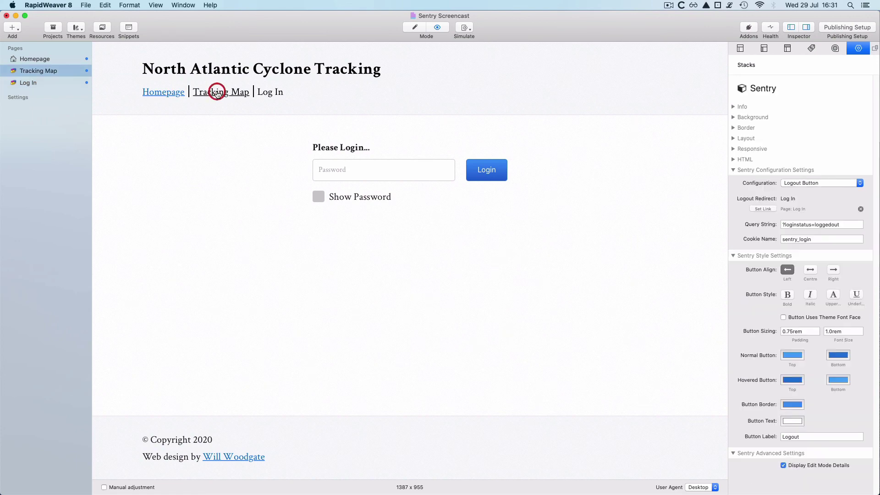
{"action": "left_click", "coordinate": [213, 89]}
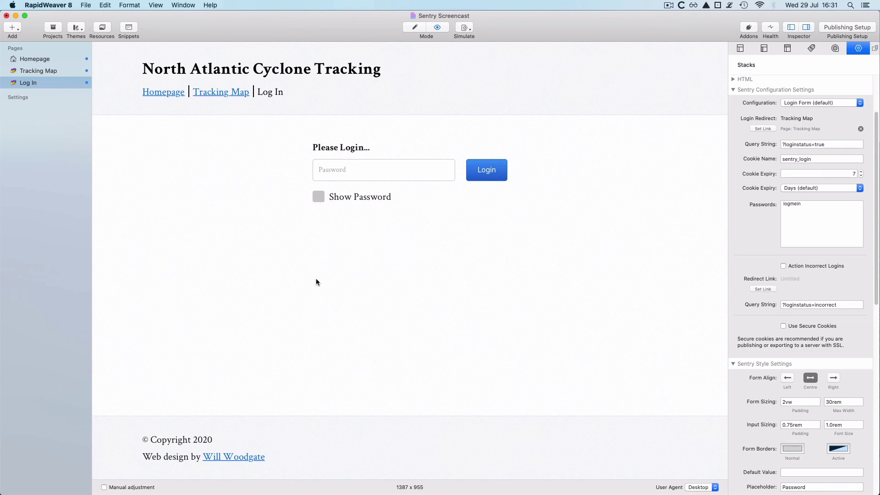
Step: Back in Edit mode, delete the Logout Button Sentry stack from the Tracking Map page
{"action": "key", "text": "super+e"}
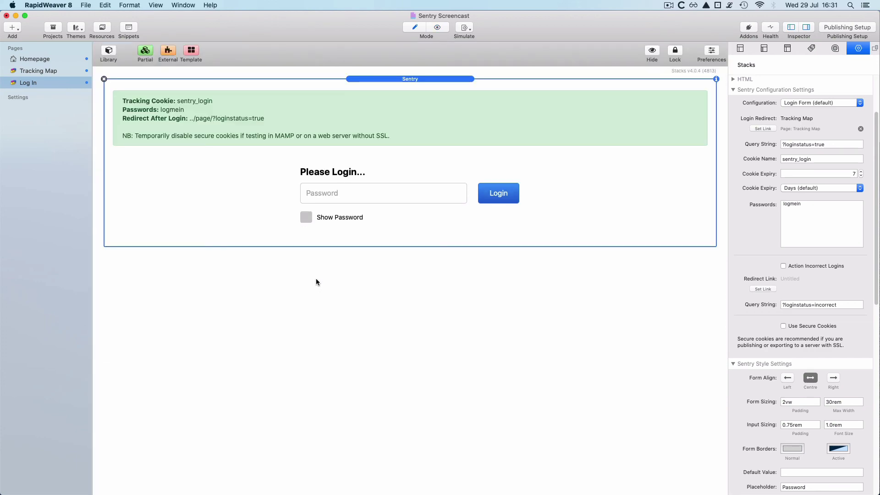
{"action": "left_click", "coordinate": [49, 71]}
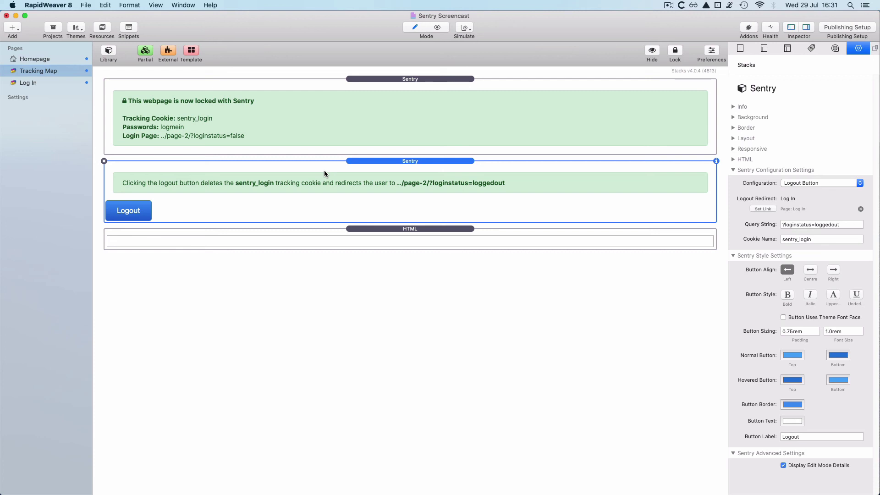
{"action": "left_click", "coordinate": [104, 161]}
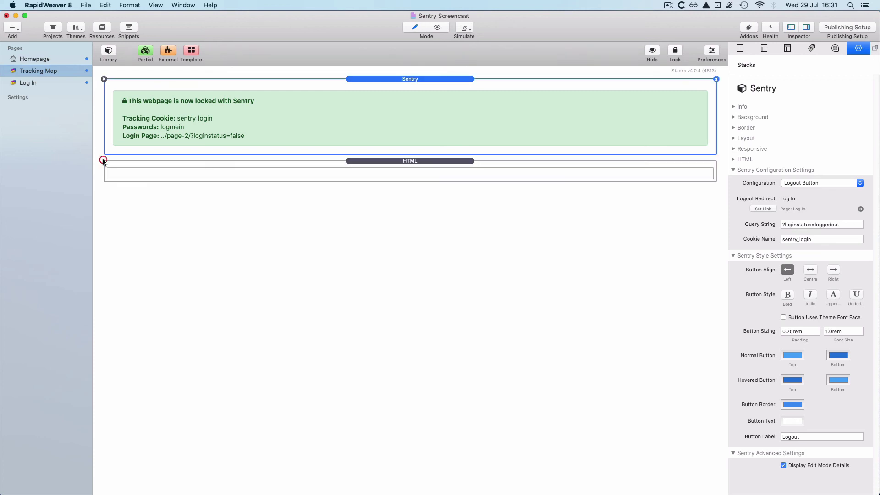
Step: Set the top Sentry stack's Configuration to Conditional Display
{"action": "left_click", "coordinate": [413, 80]}
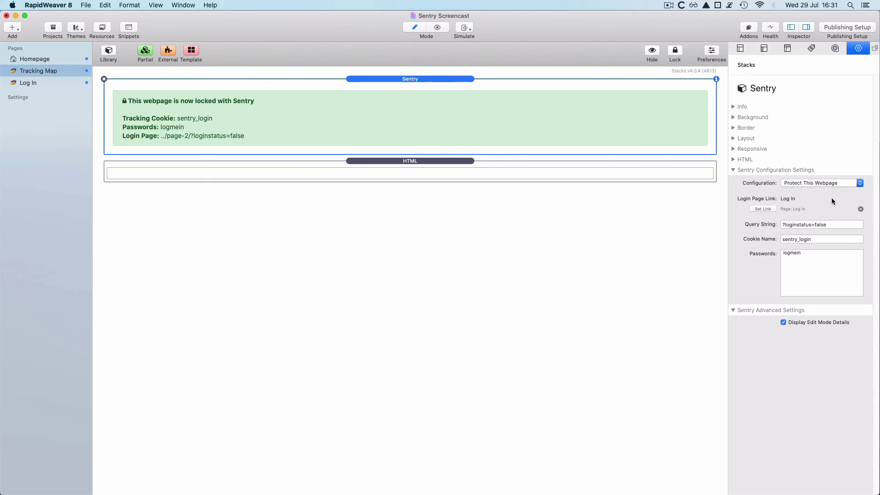
{"action": "left_click", "coordinate": [832, 182]}
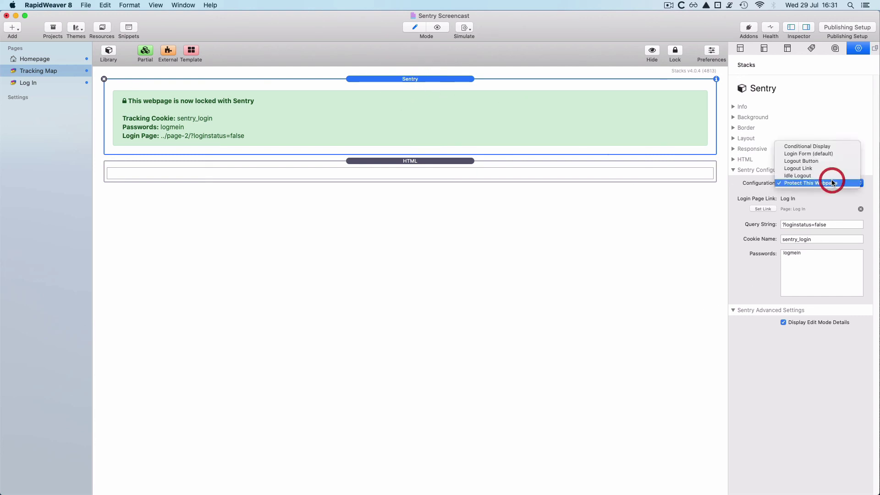
{"action": "left_click", "coordinate": [829, 146]}
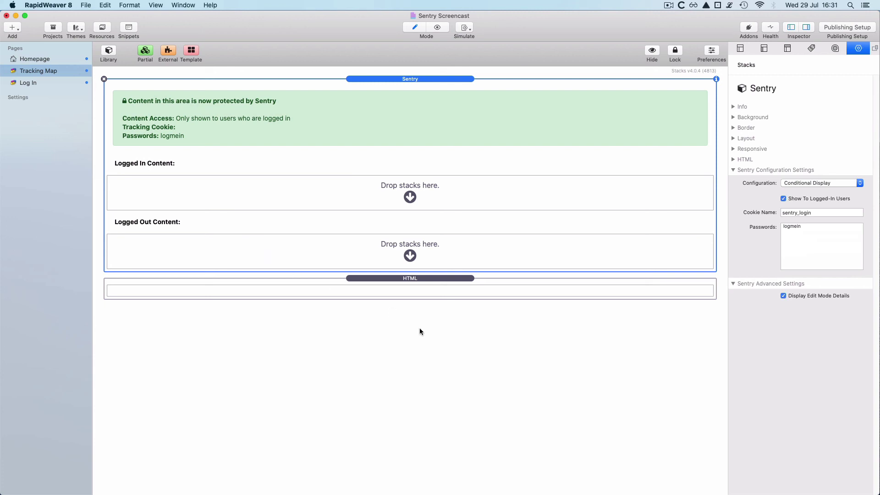
Step: Move the HTML stack into Logged In Content and add a Text stack to Logged Out Content
{"action": "left_click_drag", "start_coordinate": [392, 278], "coordinate": [384, 202]}
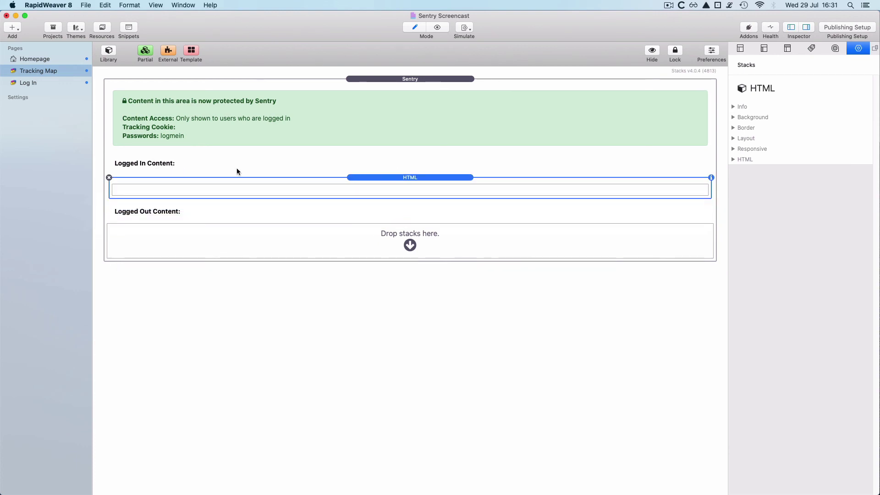
{"action": "left_click", "coordinate": [108, 53]}
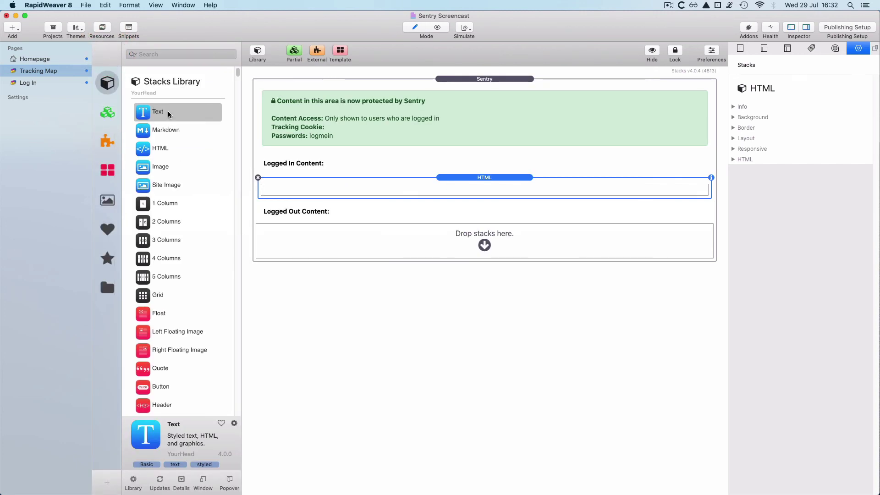
{"action": "left_click_drag", "start_coordinate": [167, 117], "coordinate": [331, 233]}
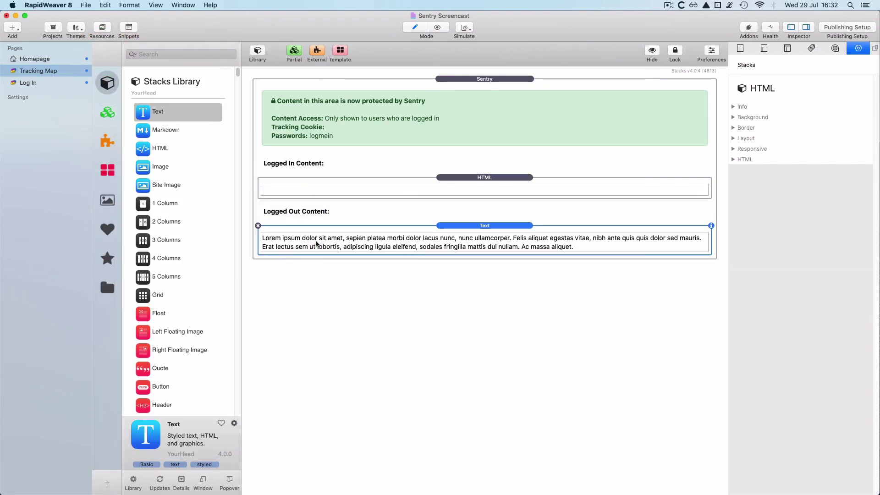
{"action": "left_click", "coordinate": [257, 51]}
Step: Replace the placeholder text with 'You need to be logged in to view this content' and a 'Login here' line
{"action": "double_click", "coordinate": [264, 246]}
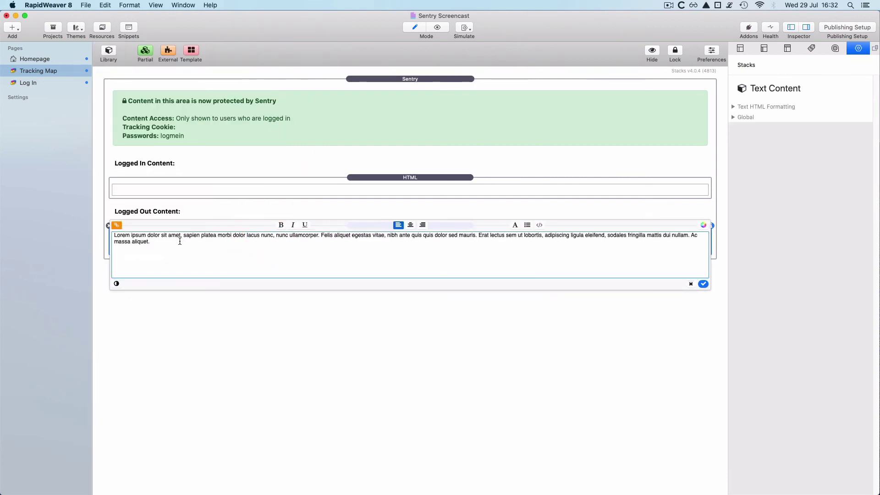
{"action": "key", "text": "super+a"}
{"action": "type", "text": "Y"}
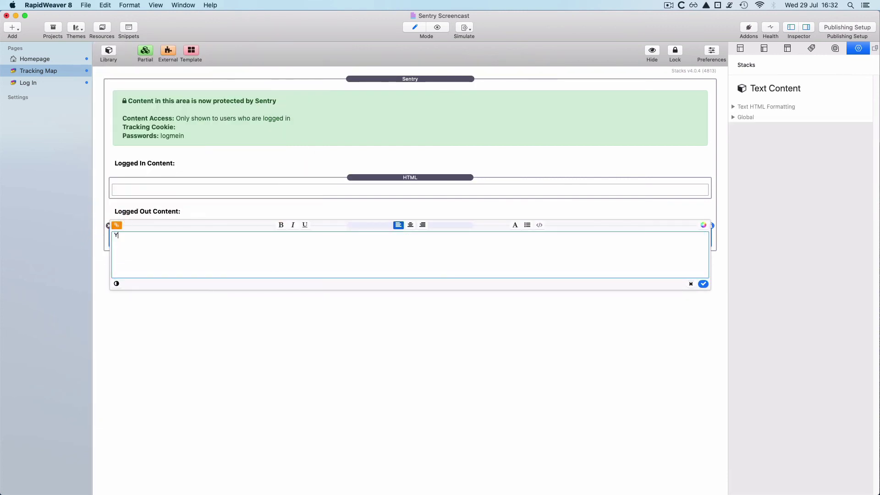
{"action": "type", "text": "ou need to be logged in too view this content."}
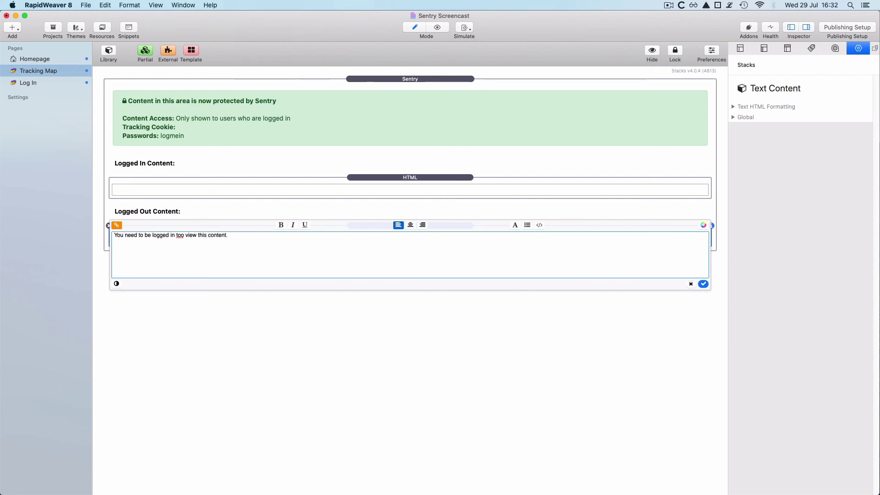
{"action": "left_click", "coordinate": [180, 235]}
{"action": "key", "text": "BackSpace"}
{"action": "key", "text": "Return"}
{"action": "type", "text": "Login"}
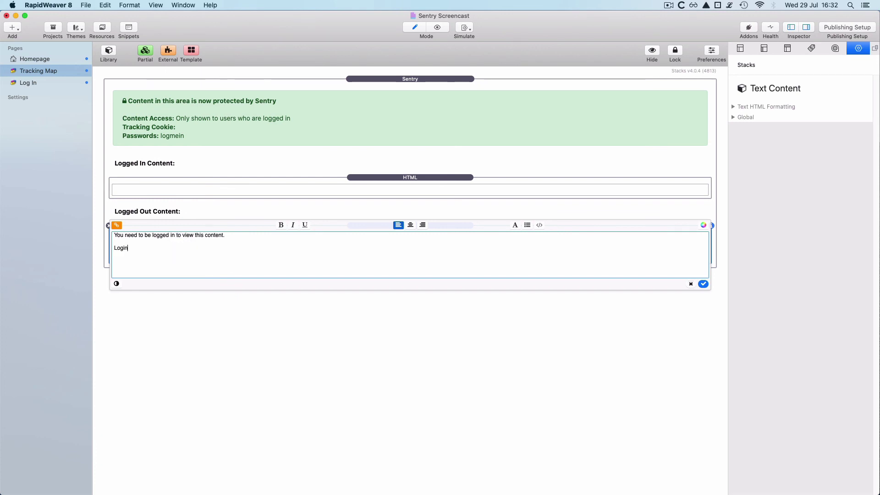
{"action": "type", "text": " here..."}
Step: Link the 'Login here...' line to the Log In page
{"action": "left_click_drag", "start_coordinate": [155, 251], "coordinate": [107, 252]}
{"action": "left_click", "coordinate": [117, 225]}
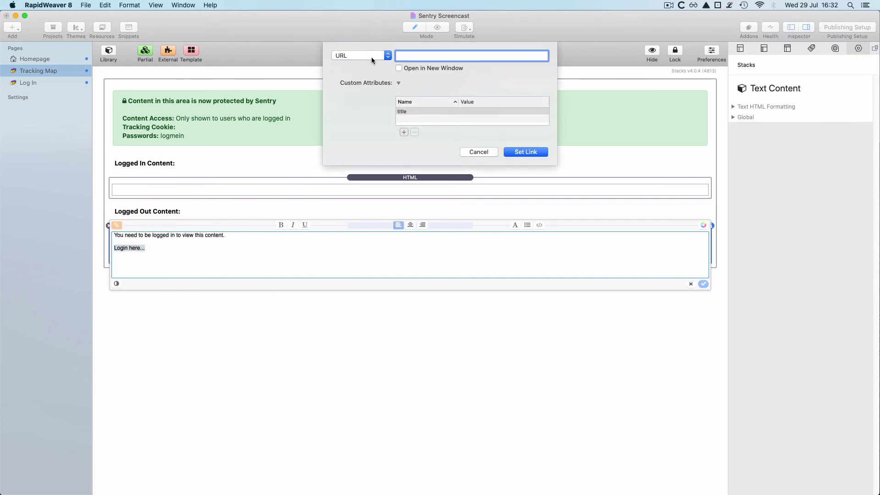
{"action": "left_click", "coordinate": [371, 57]}
{"action": "mouse_move", "coordinate": [353, 69]}
{"action": "left_click", "coordinate": [424, 86]}
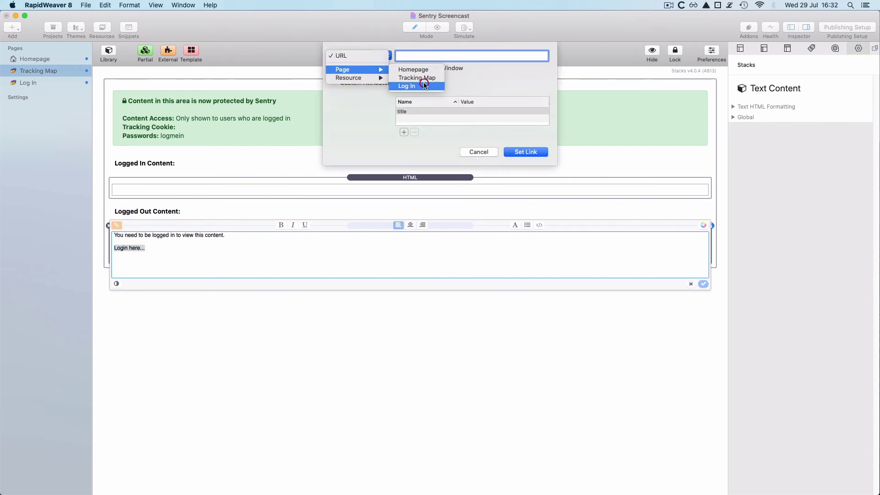
{"action": "left_click", "coordinate": [540, 153]}
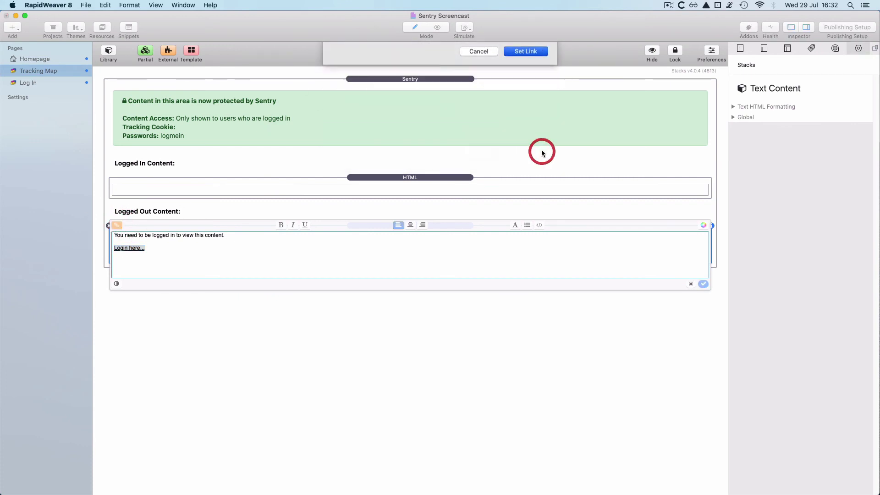
{"action": "left_click", "coordinate": [493, 363]}
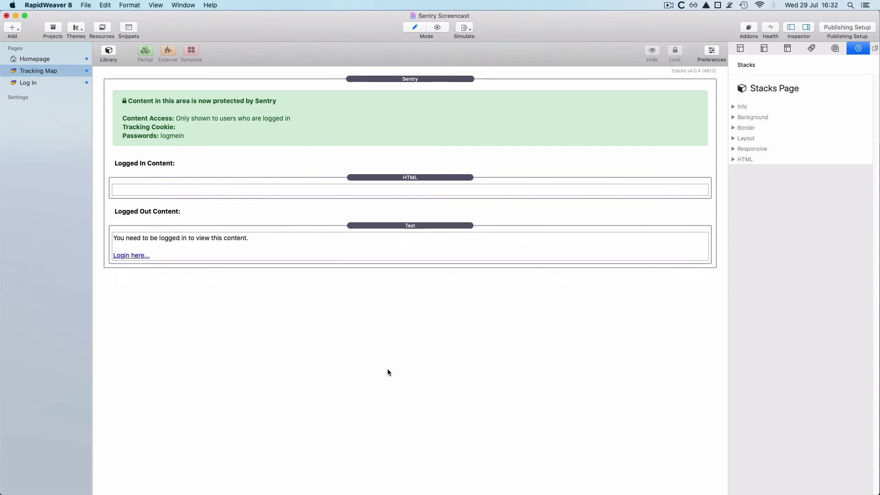
Step: Preview Tracking Map and follow its 'Login here...' link to the Log In page
{"action": "key", "text": "super+r"}
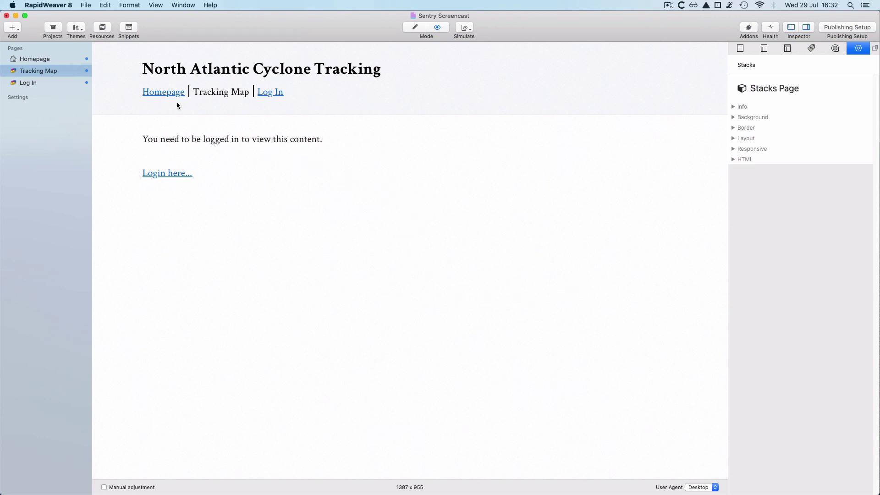
{"action": "left_click_drag", "start_coordinate": [412, 70], "coordinate": [138, 69]}
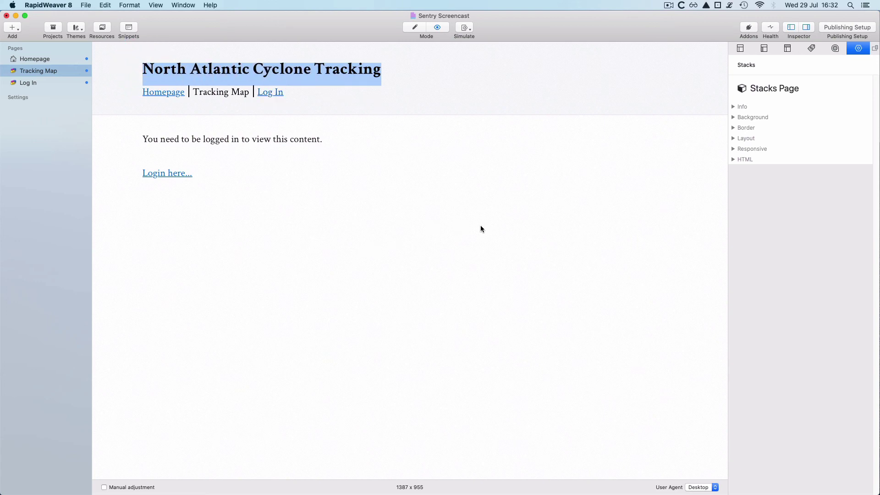
{"action": "left_click", "coordinate": [166, 297]}
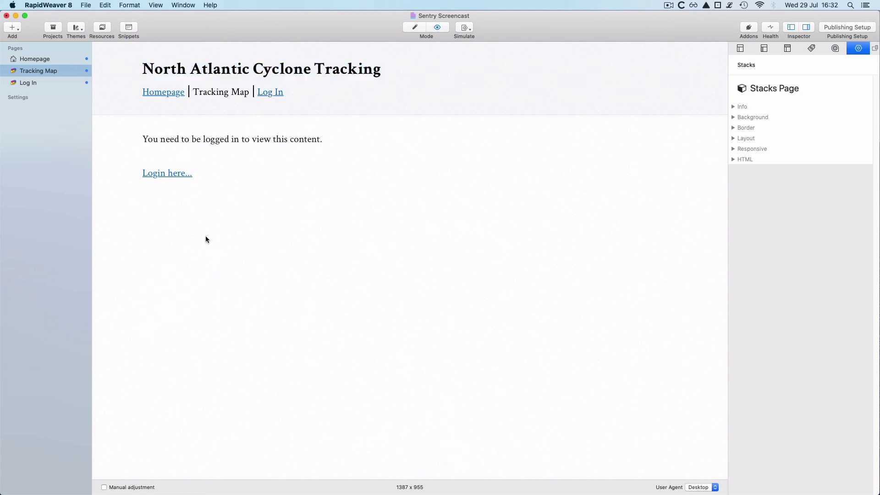
{"action": "left_click", "coordinate": [167, 173]}
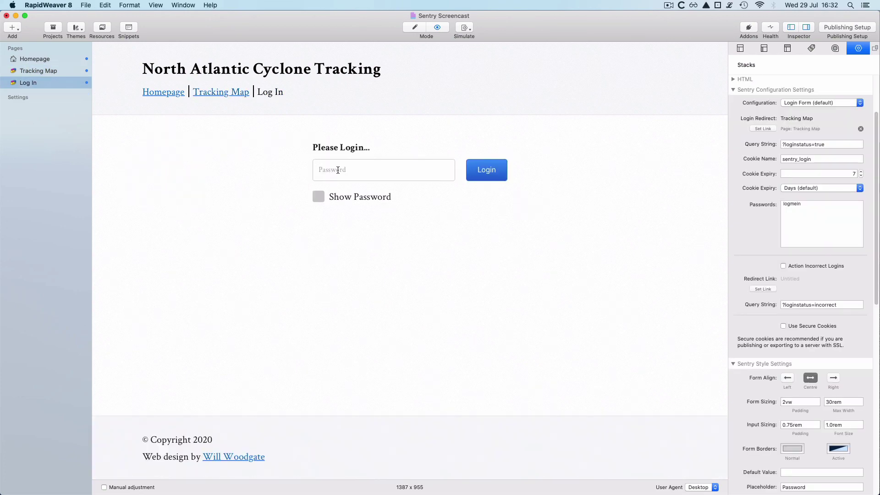
Step: Enter the site password with Show Password ticked and log in to see the cyclone map
{"action": "left_click", "coordinate": [337, 170]}
{"action": "type", "text": "logmein"}
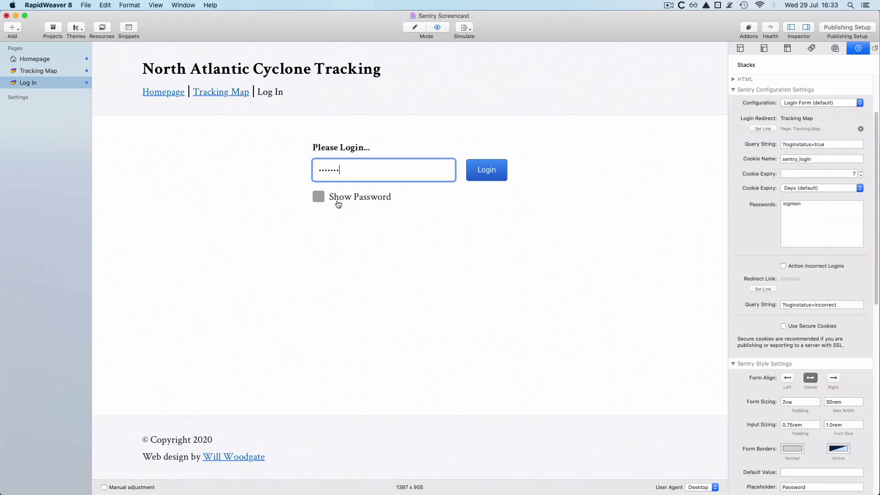
{"action": "left_click", "coordinate": [334, 198]}
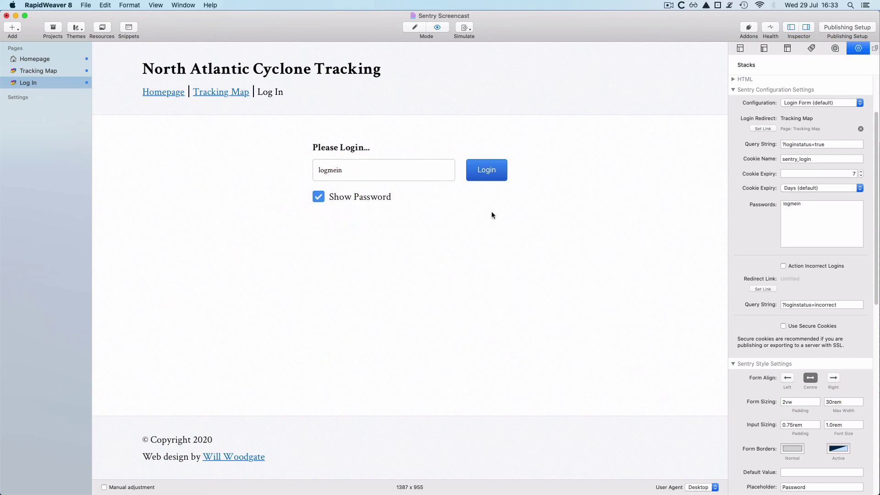
{"action": "left_click", "coordinate": [489, 170]}
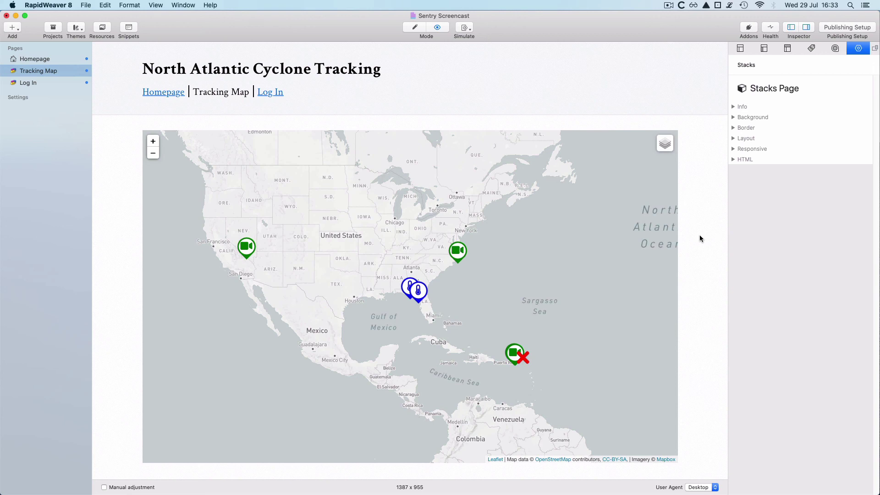
Step: Review the Sentry stack's Conditional Display settings, then preview the Log In page's login form
{"action": "key", "text": "super+shift+p"}
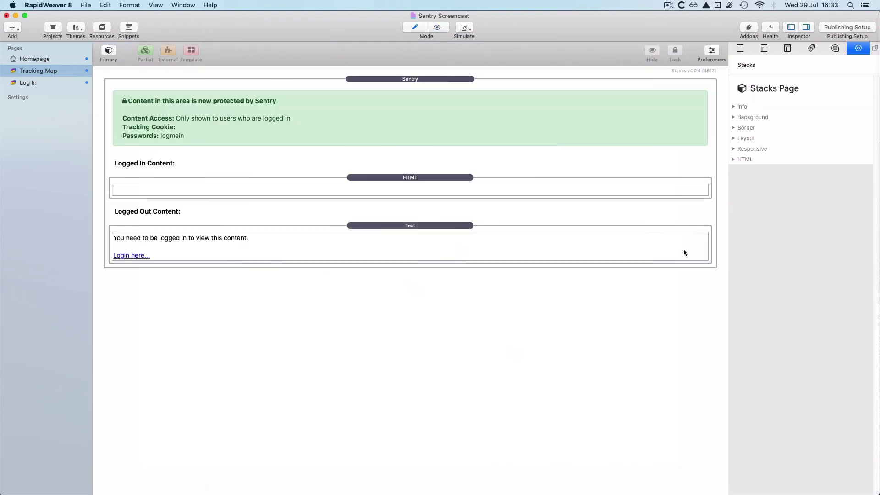
{"action": "left_click", "coordinate": [445, 90]}
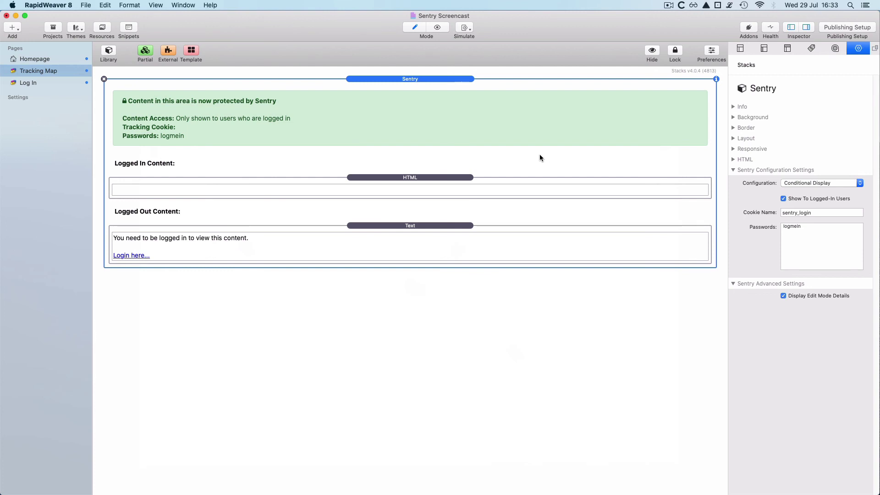
{"action": "key", "text": "super+r"}
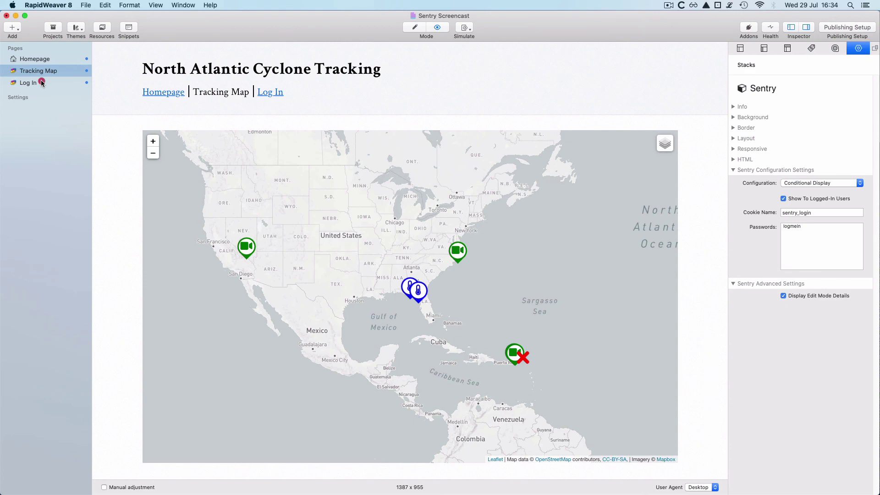
{"action": "left_click", "coordinate": [42, 83]}
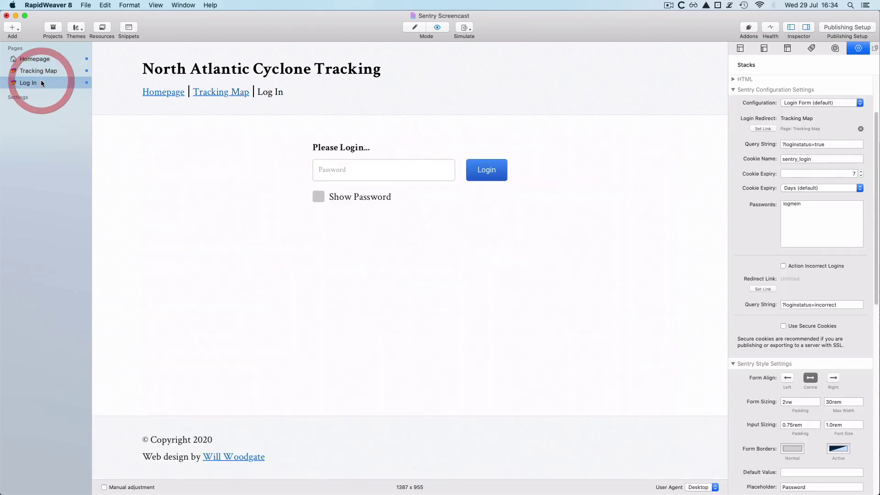